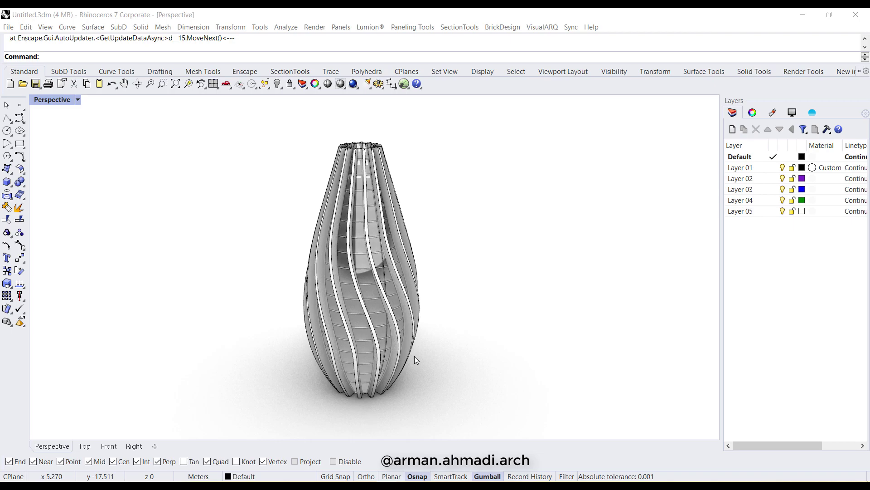
Orbit the existing vase, test-move its inner polysurface out, then undo the move
right_drag(377, 330, 385, 236)
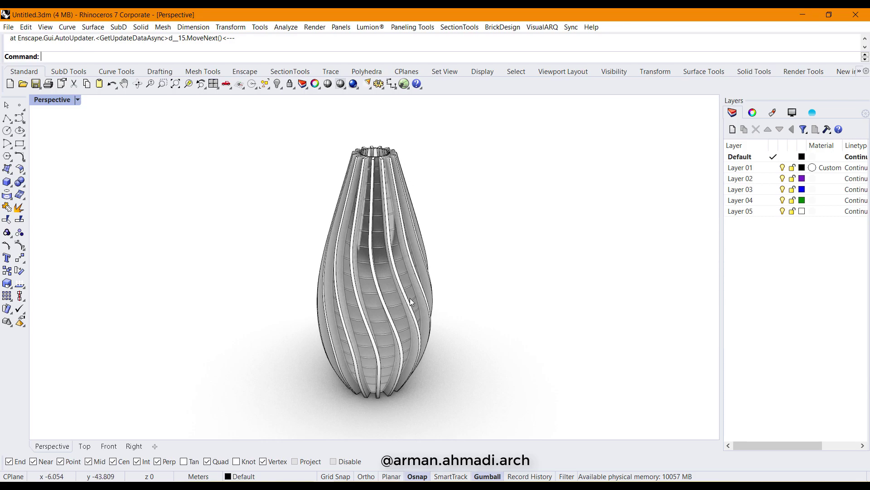
right_drag(418, 260, 370, 237)
scroll(371, 236, up, 5)
click(374, 217)
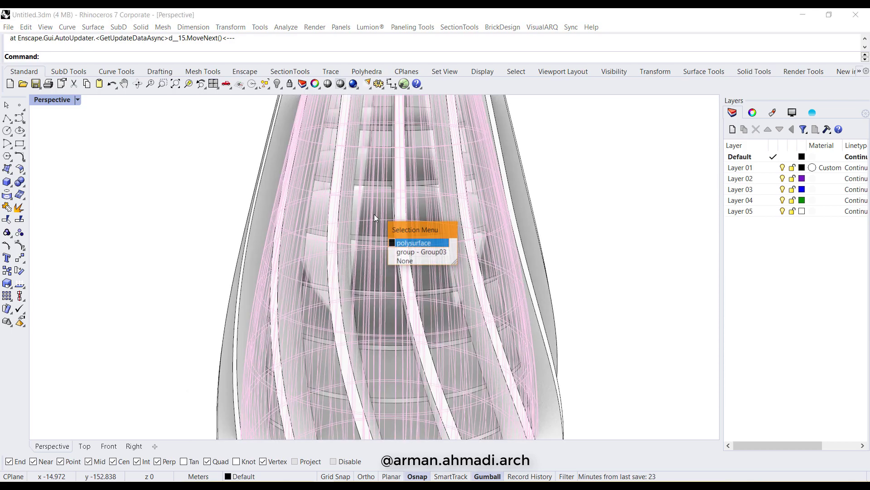
click(413, 242)
scroll(401, 296, down, 5)
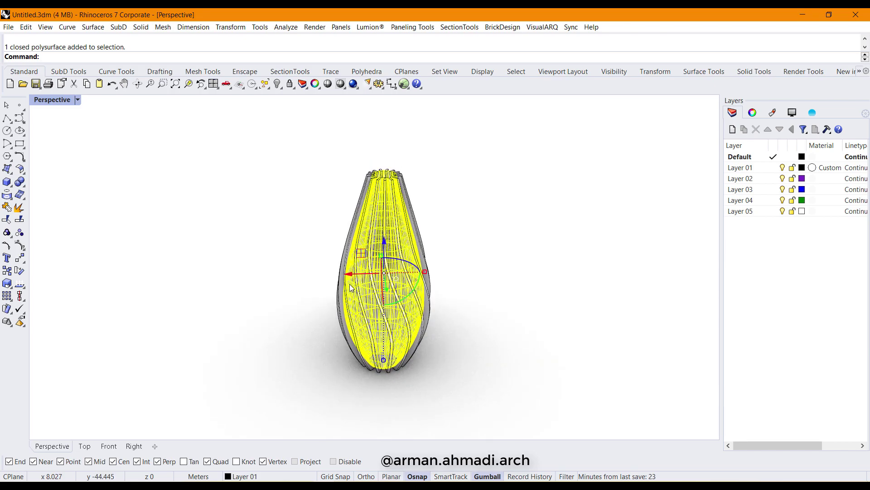
drag(400, 296, 292, 371)
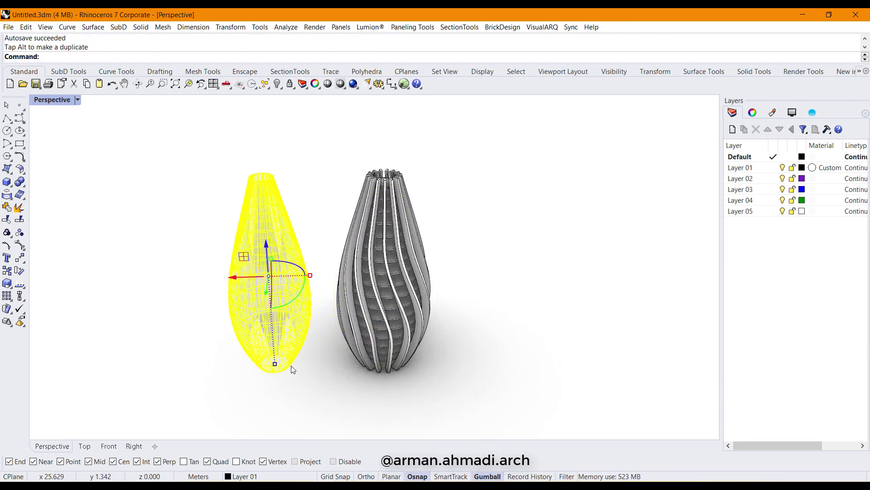
key(ctrl+z)
click(303, 362)
Select the 17 horizontal ring slabs and orbit to view the whole vase
right_drag(347, 347, 389, 331)
scroll(386, 282, up, 6)
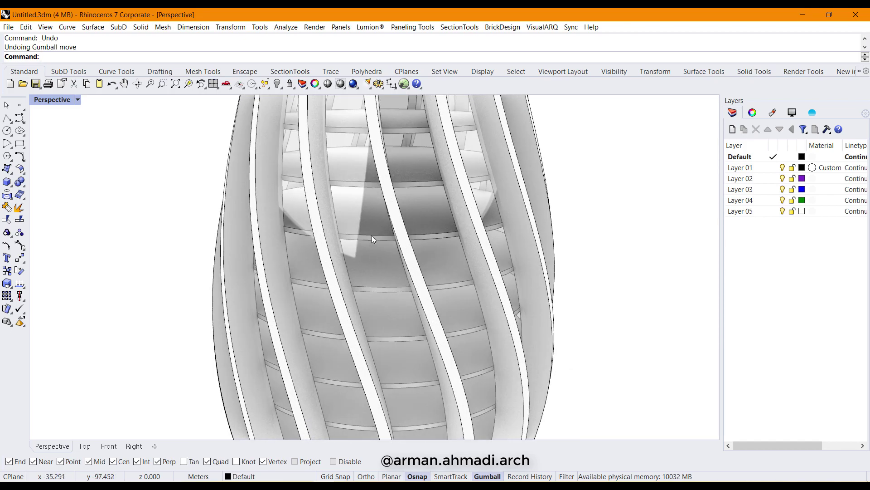
click(374, 235)
scroll(377, 248, down, 6)
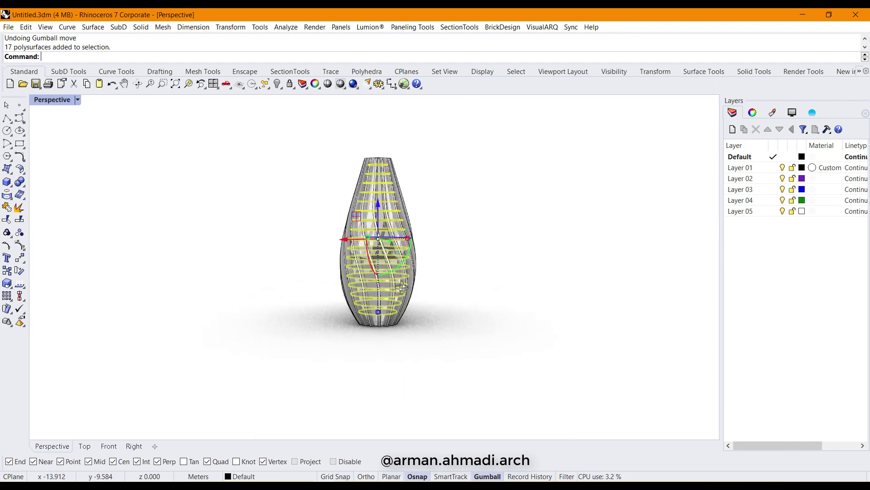
right_drag(449, 311, 403, 313)
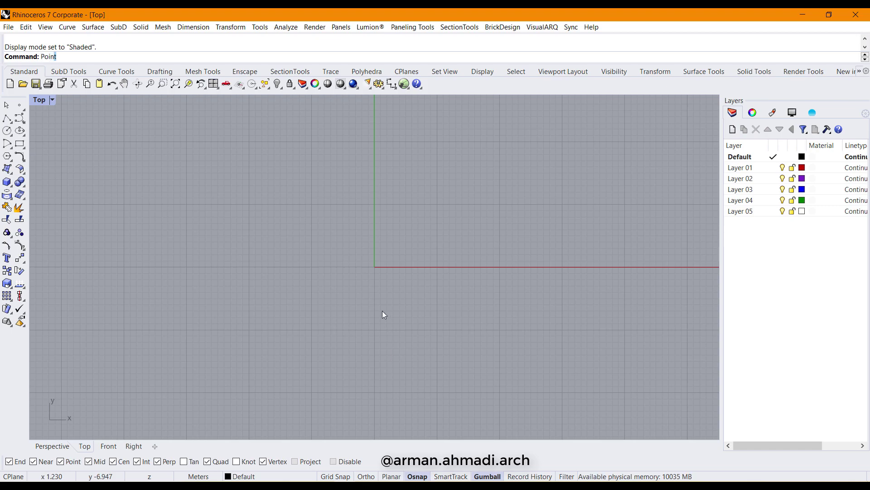
Place a point at the origin 0,0
key(Return)
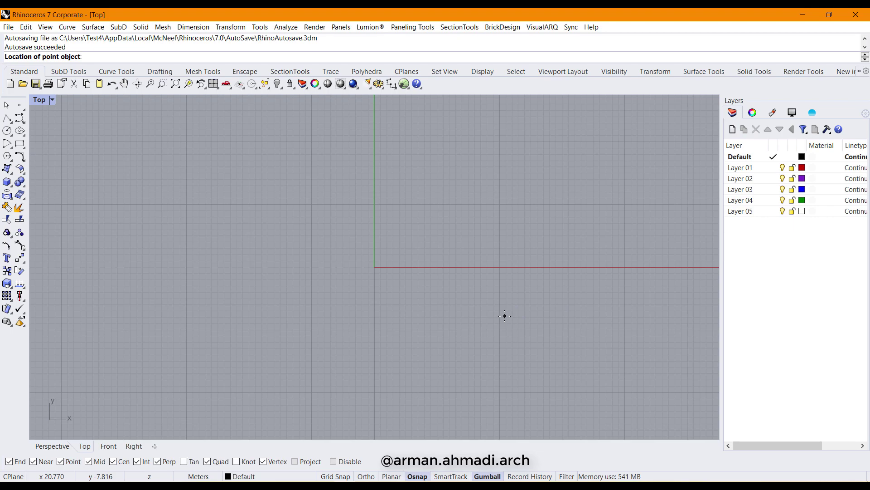
text(0,0)
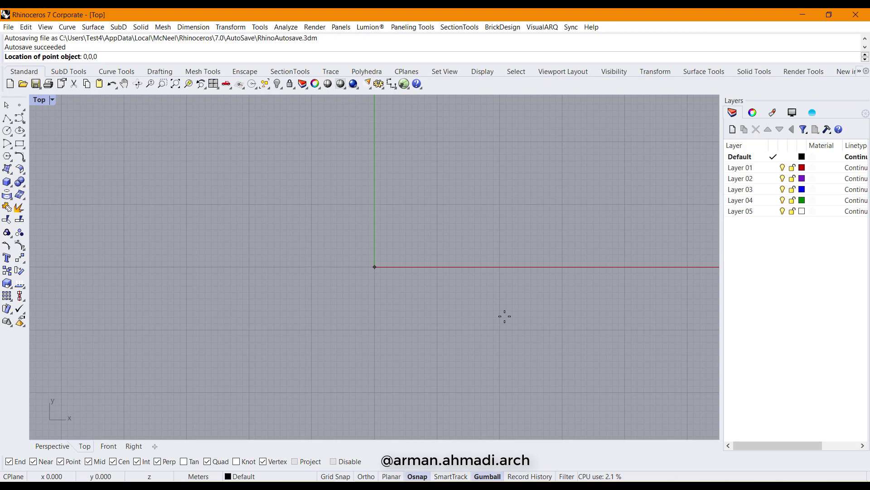
key(Return)
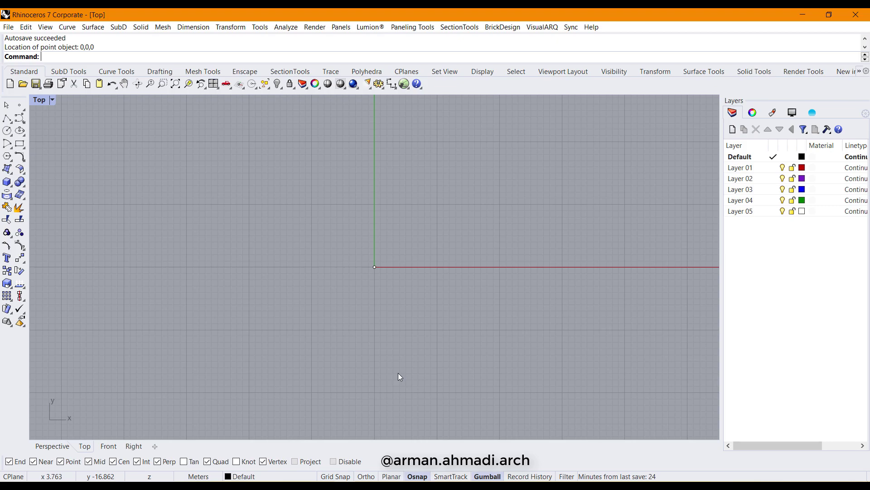
Draw a radius-5 circle centred on the origin point
key(Return)
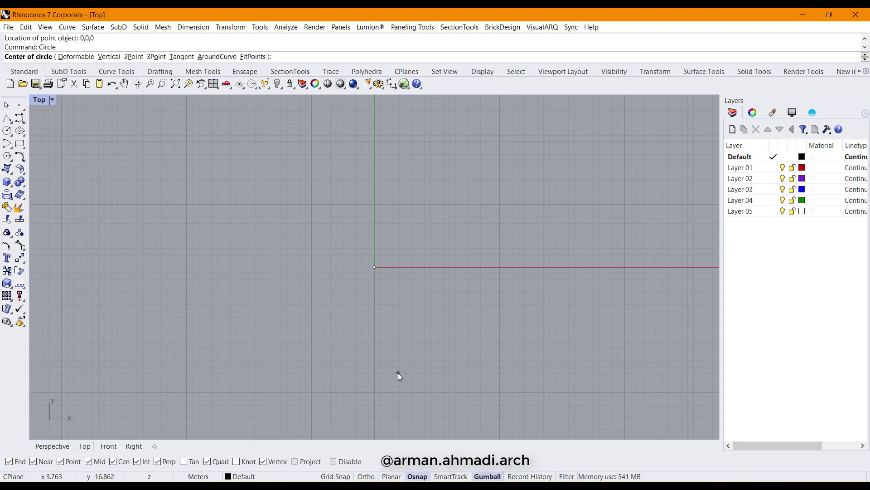
click(374, 267)
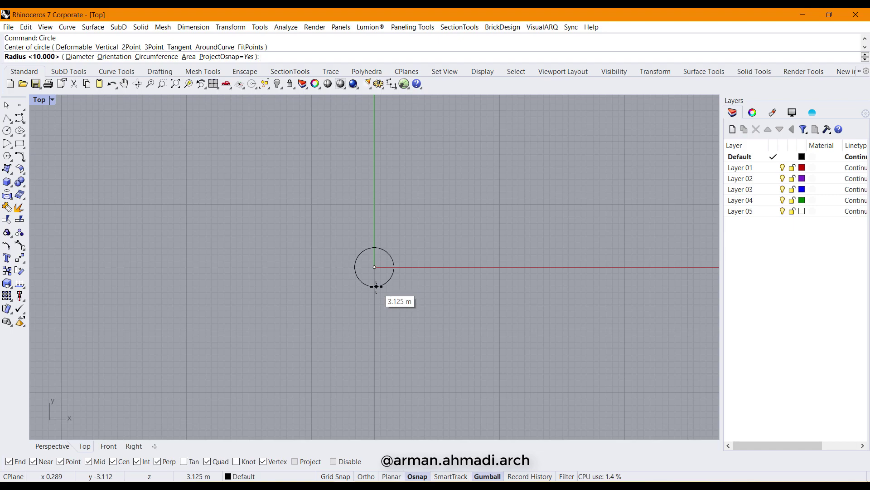
text(5)
key(Return)
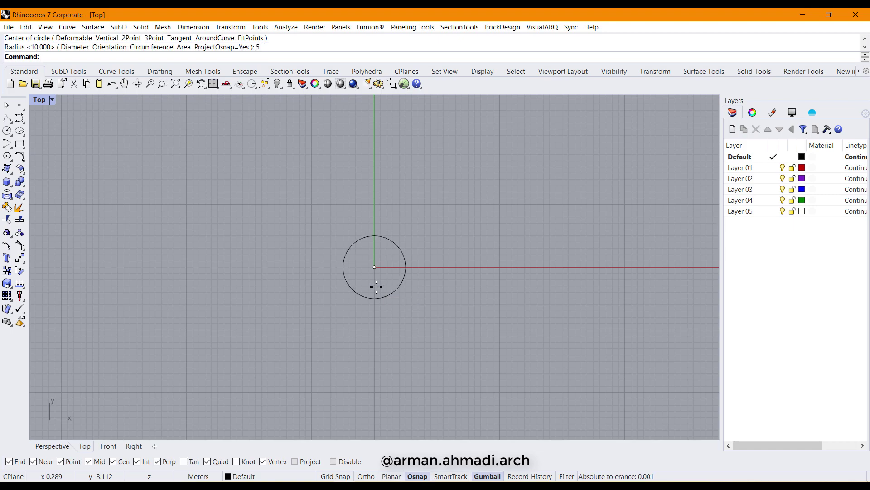
Offset the circle outward by distance 5 to make a larger concentric circle
click(389, 293)
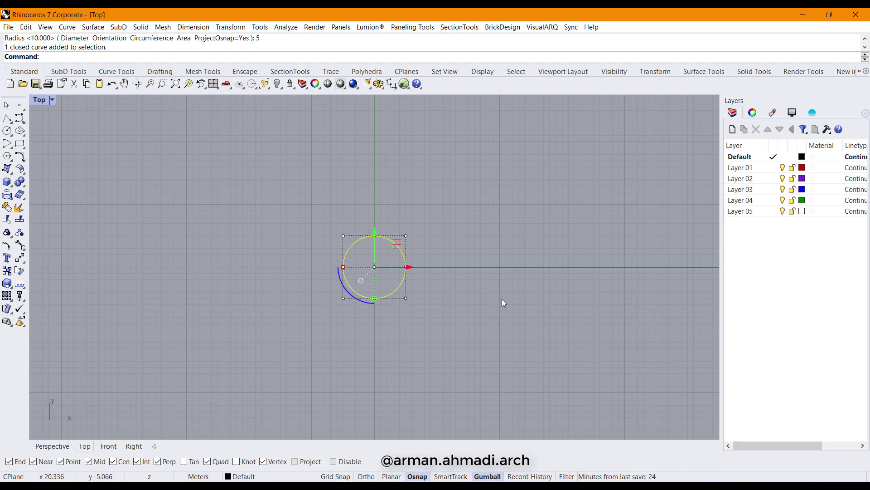
text(ffset)
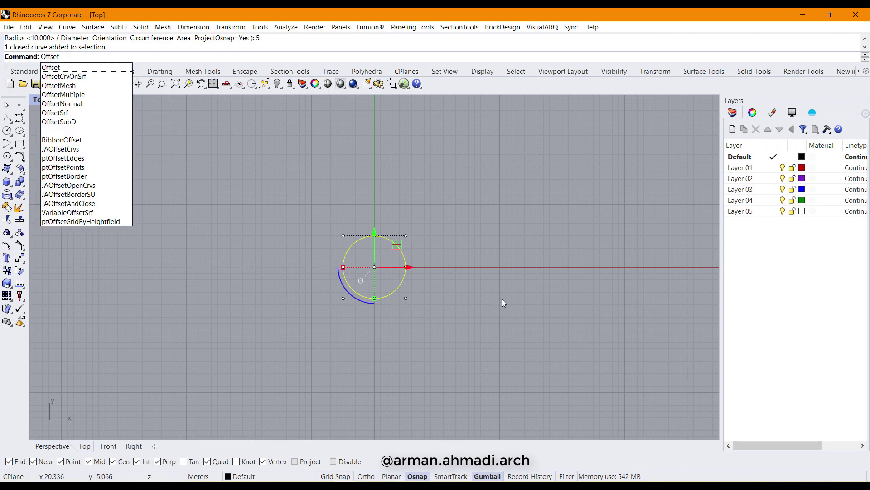
key(Return)
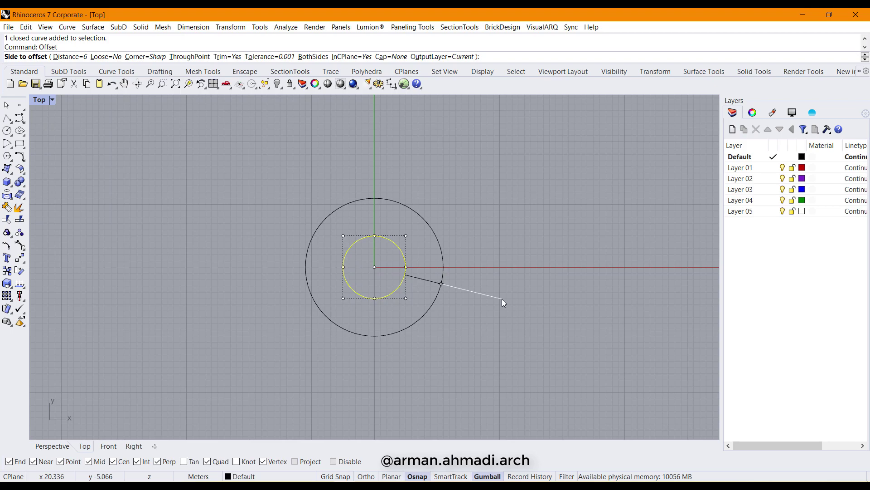
text(5)
key(Return)
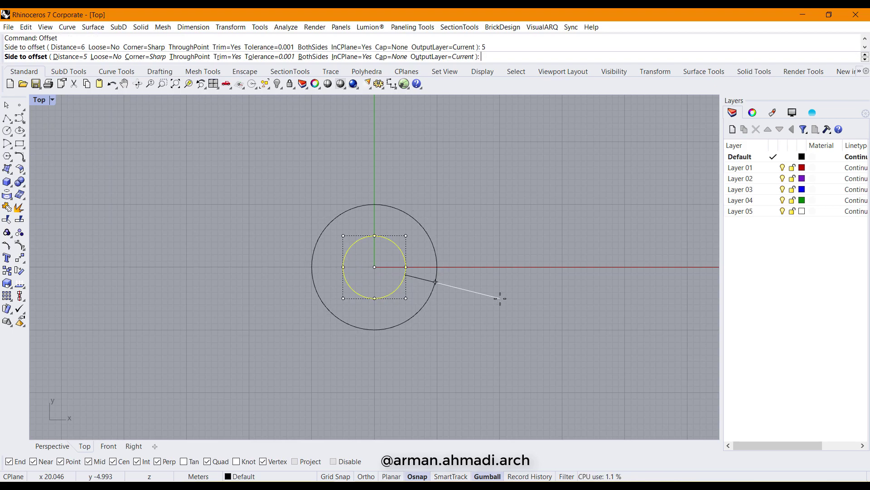
click(500, 297)
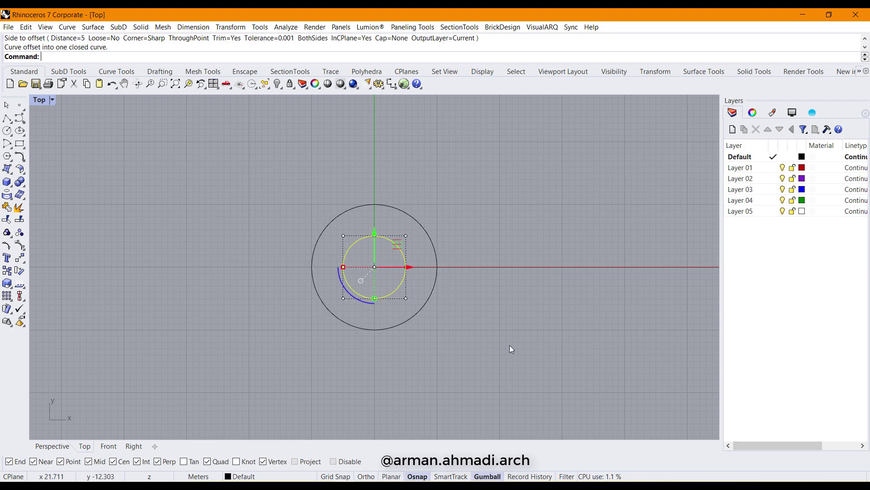
click(386, 298)
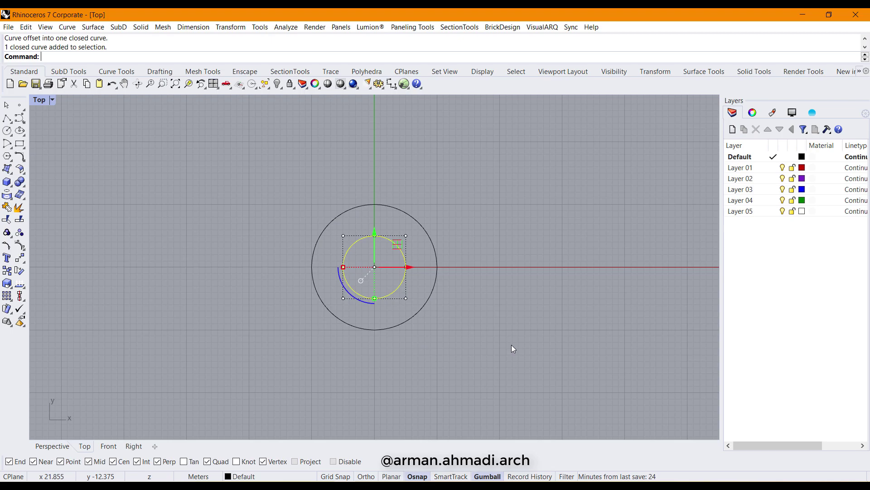
Paste a copy of the inner circle and raise the outer circle 10 units in Perspective
key(ctrl+c)
key(ctrl+v)
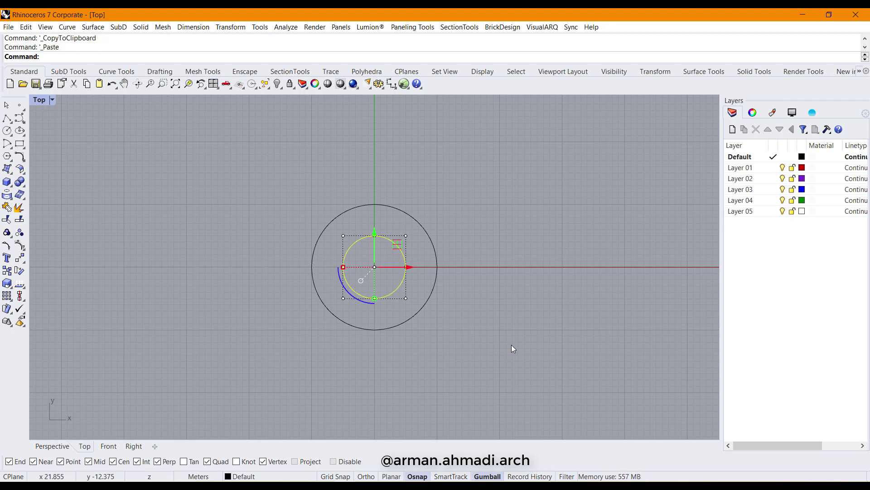
click(54, 446)
right_drag(161, 396, 308, 359)
click(371, 282)
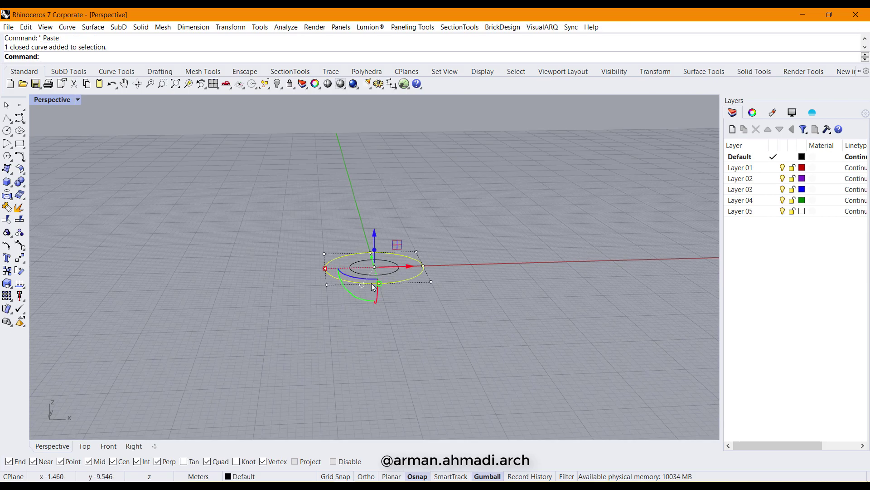
right_drag(371, 285, 383, 300)
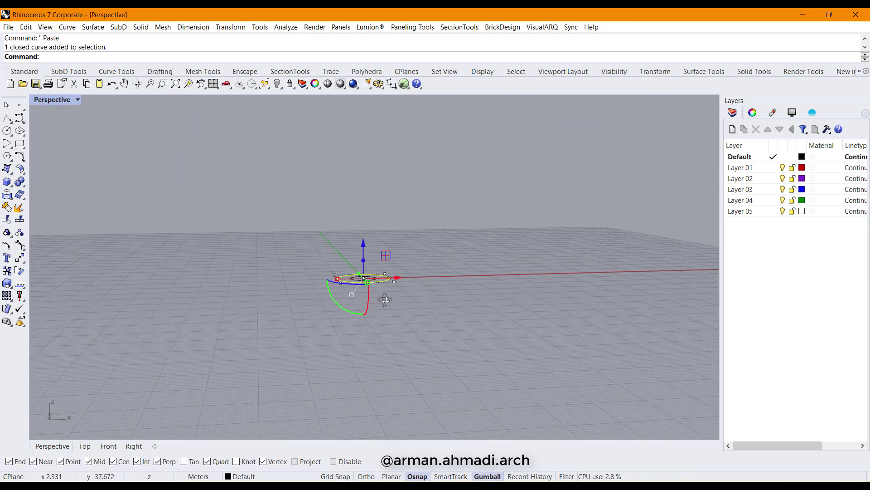
click(364, 244)
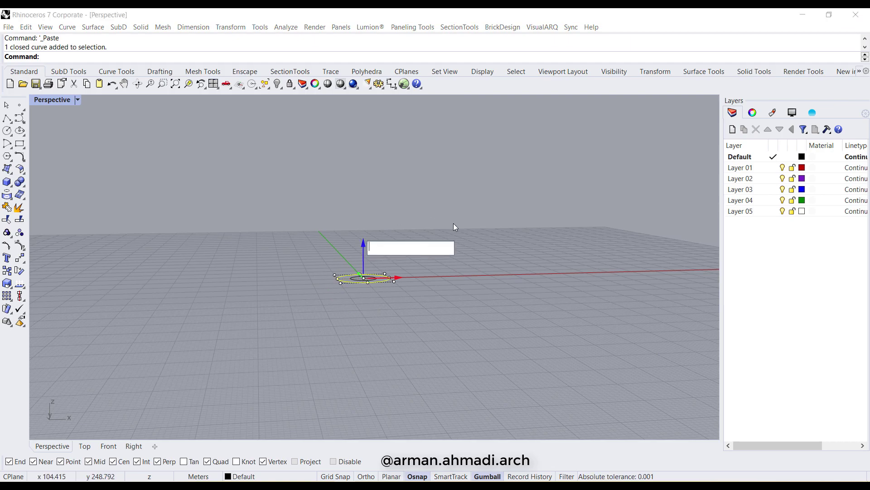
text(10)
key(Return)
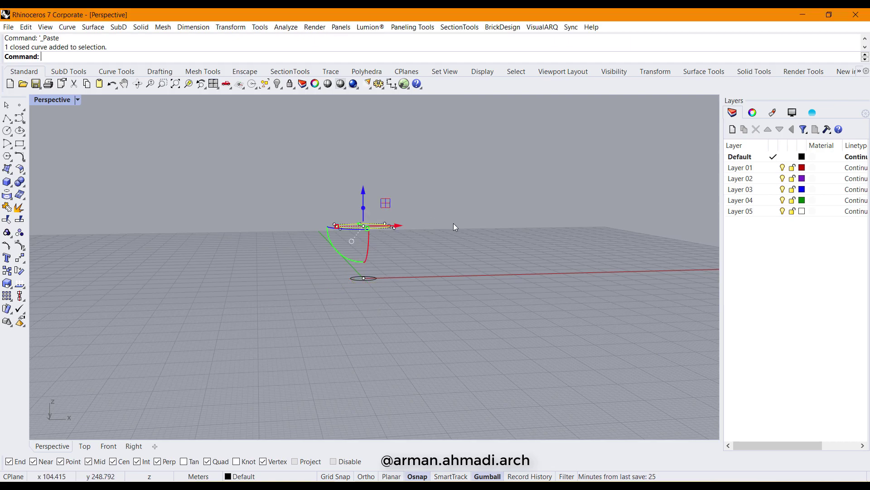
key(Escape)
Lift the pasted small circle 50 units, then nudge it slightly lower
click(377, 283)
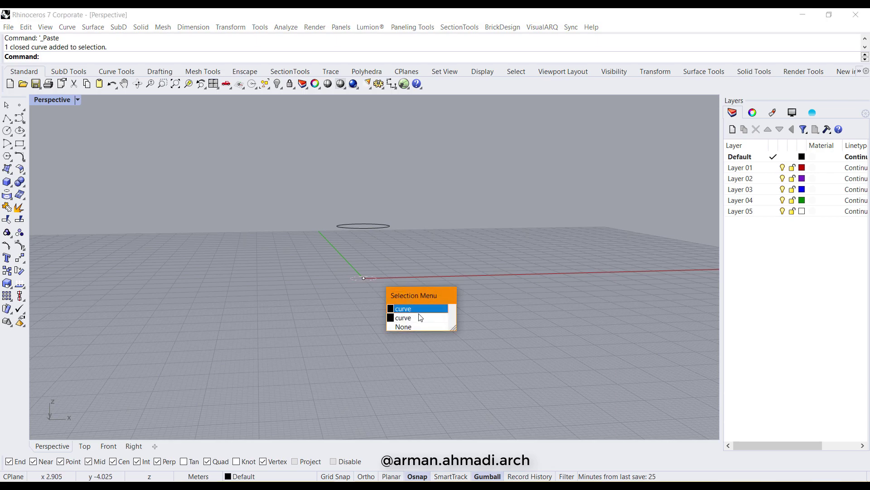
click(419, 317)
right_drag(395, 265, 387, 298)
click(364, 252)
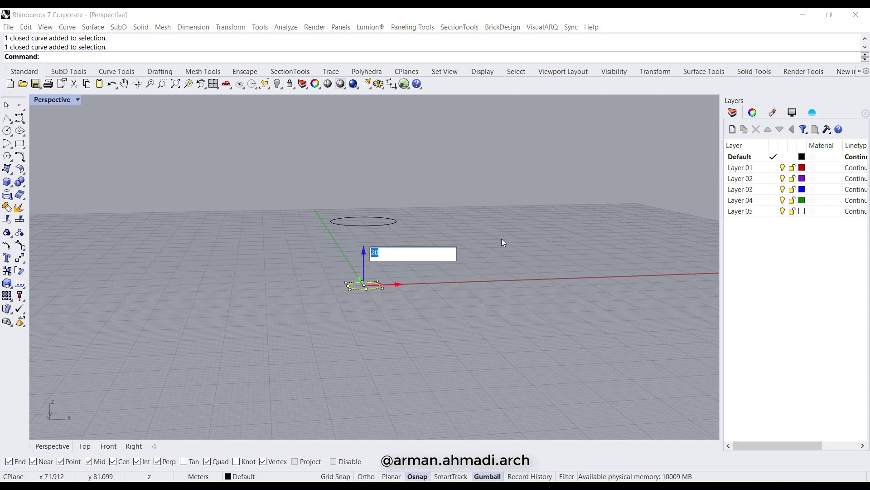
text(50)
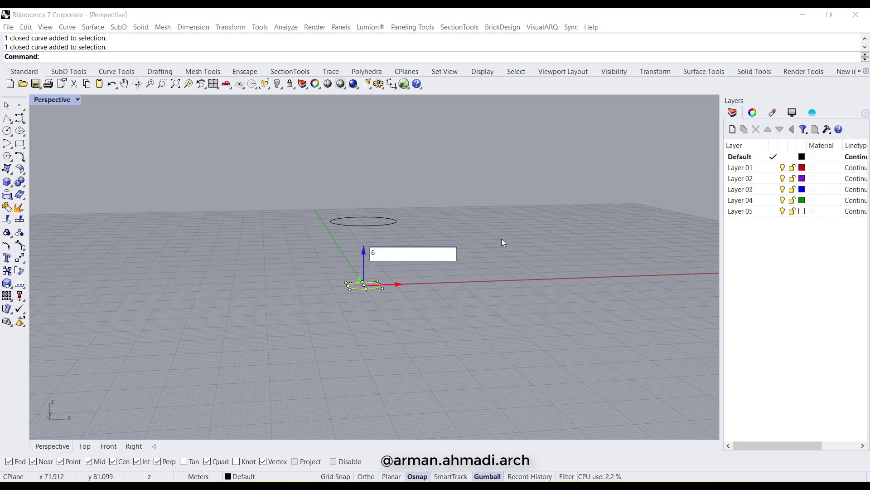
key(Return)
scroll(363, 323, down, 3)
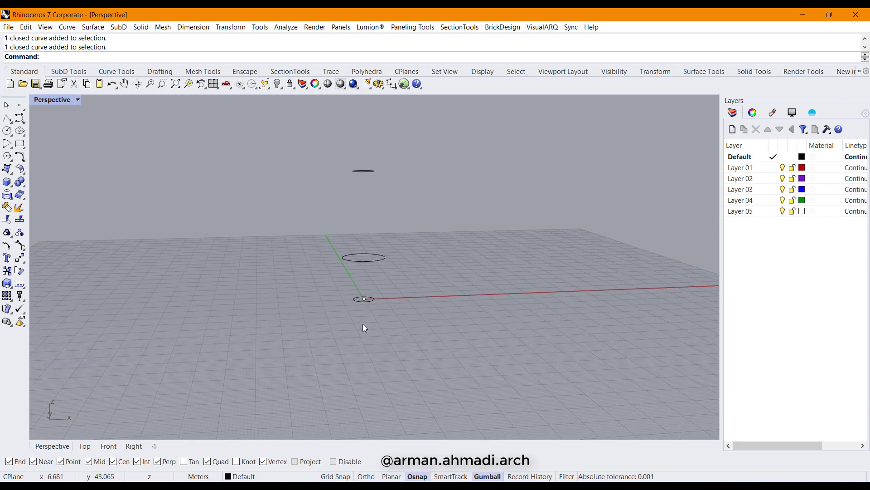
click(362, 172)
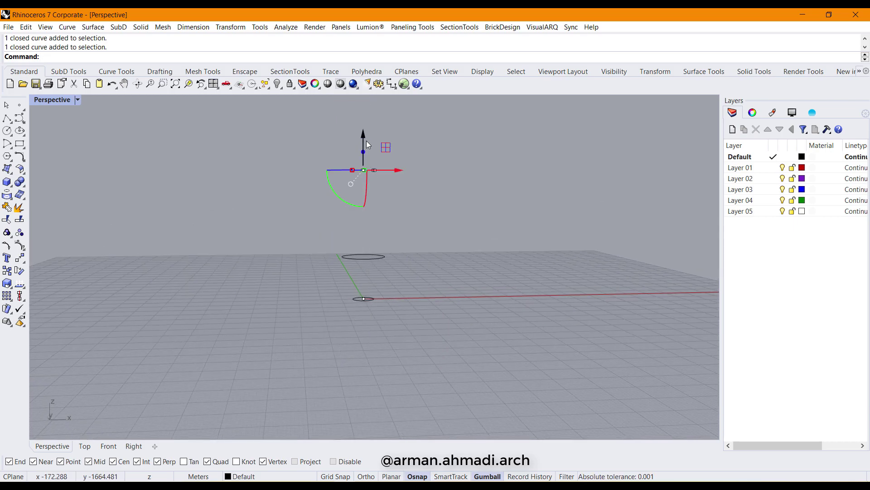
drag(363, 132, 366, 152)
key(Escape)
right_drag(420, 233, 394, 306)
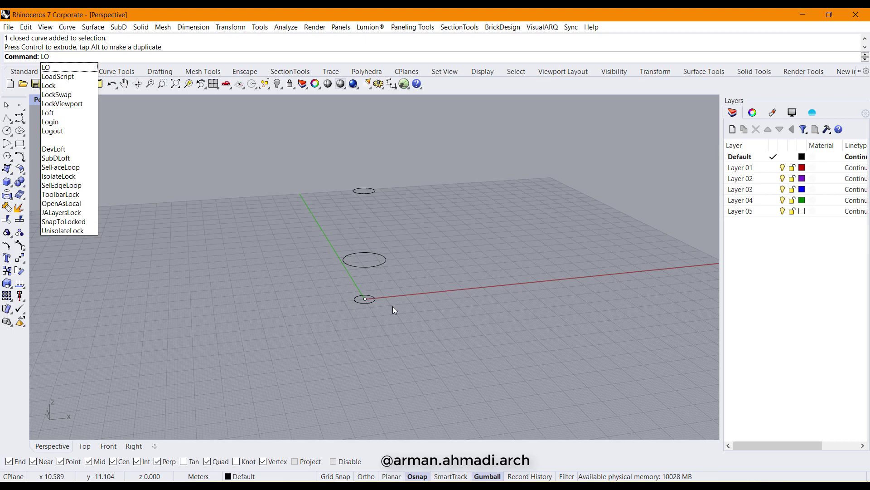
Loft the bottom, middle and top circles with default Loft Options into the vase surface
text(ft)
key(Return)
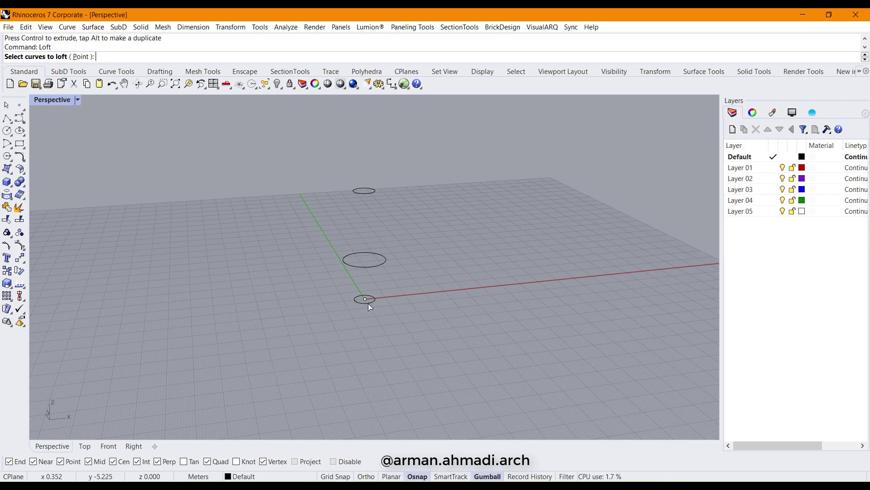
click(368, 303)
click(381, 265)
click(370, 190)
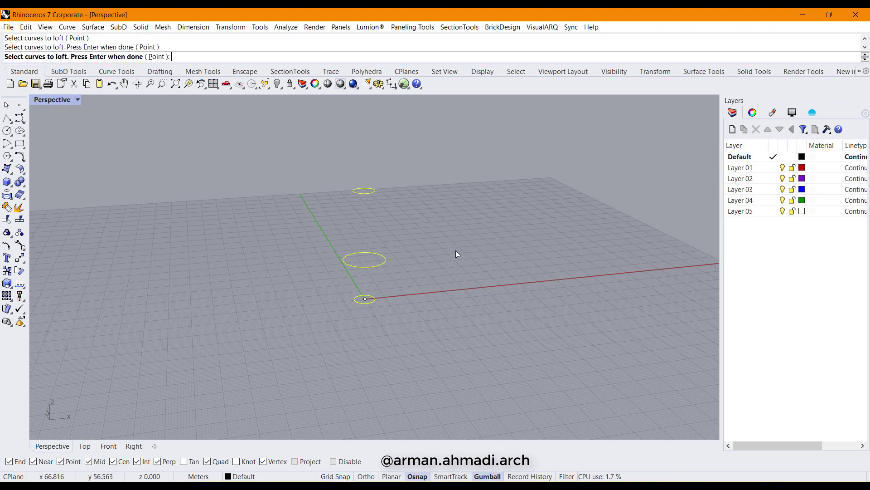
key(Return)
key(Return)
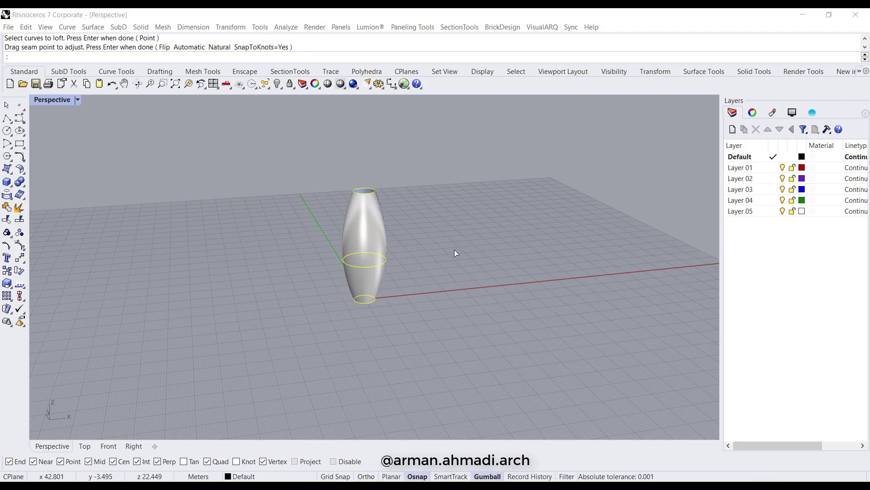
click(536, 323)
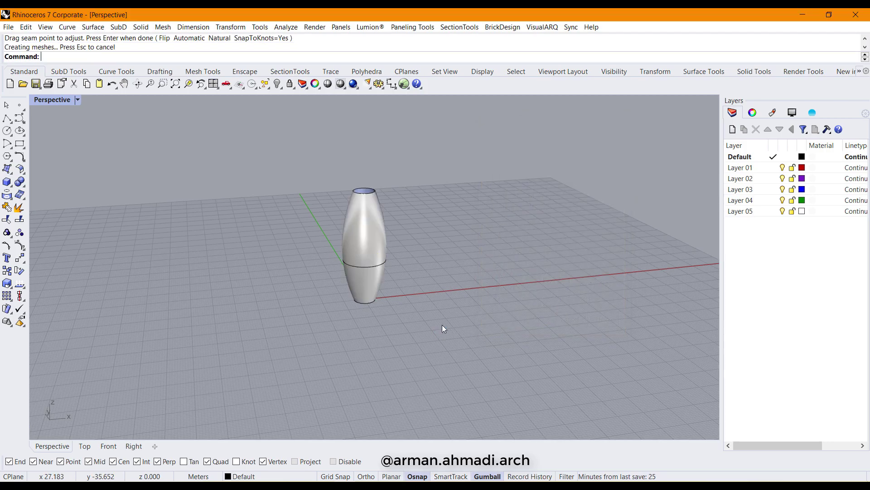
right_drag(436, 325, 423, 311)
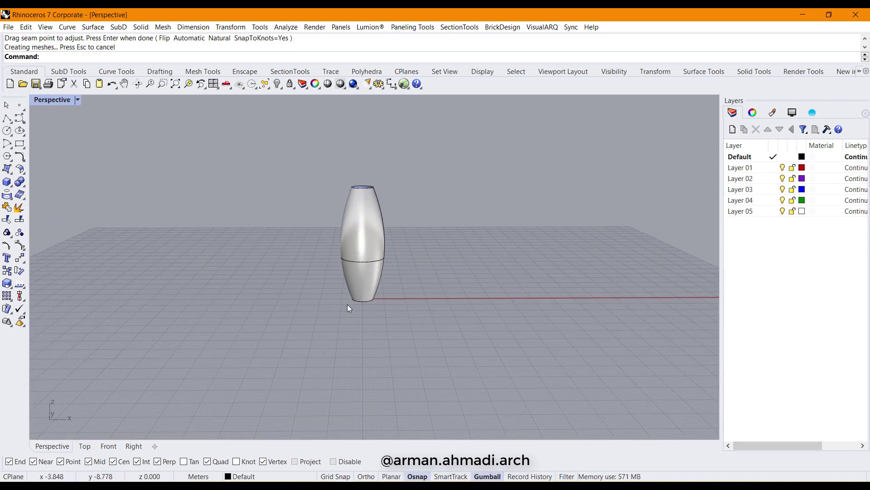
right_drag(347, 304, 371, 319)
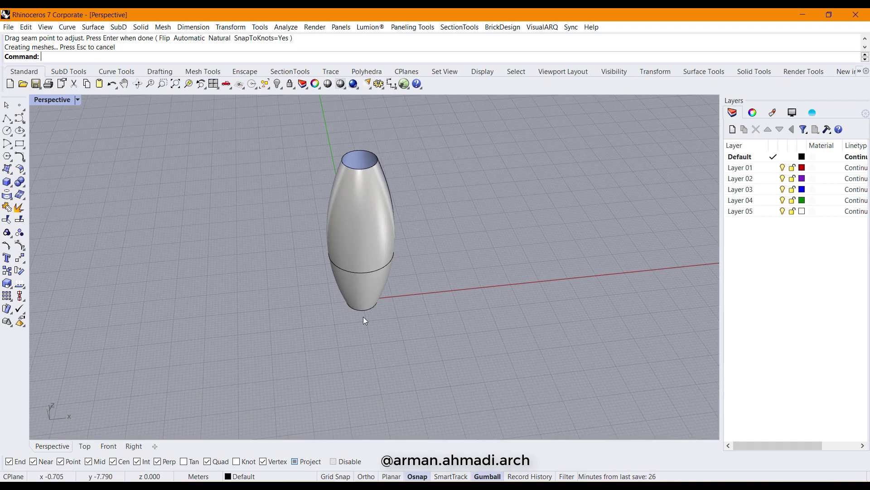
Draw a vertical line from the loft's base centre to its top, with Project osnap off
text(l)
key(Return)
text(v)
key(Return)
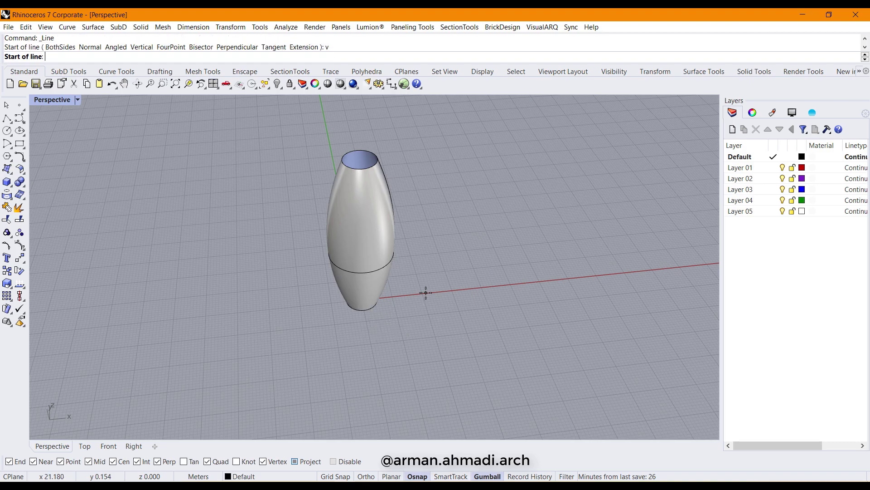
right_drag(427, 298, 434, 374)
click(363, 271)
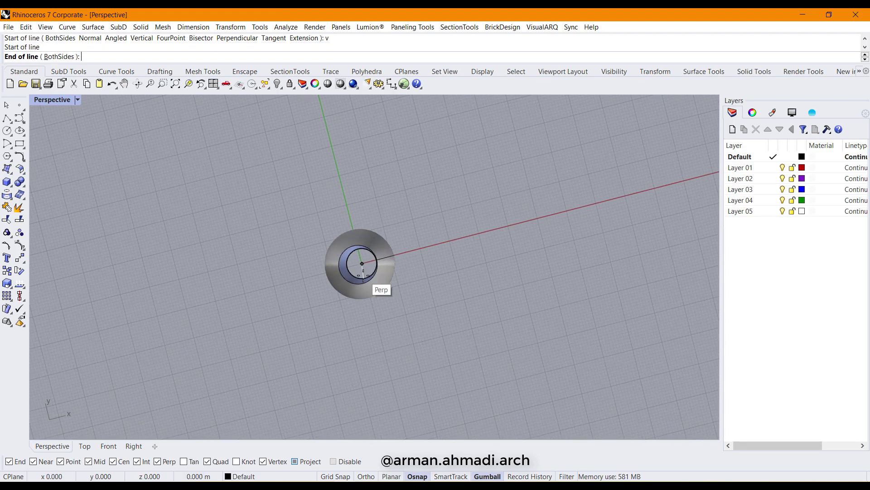
right_drag(362, 271, 360, 236)
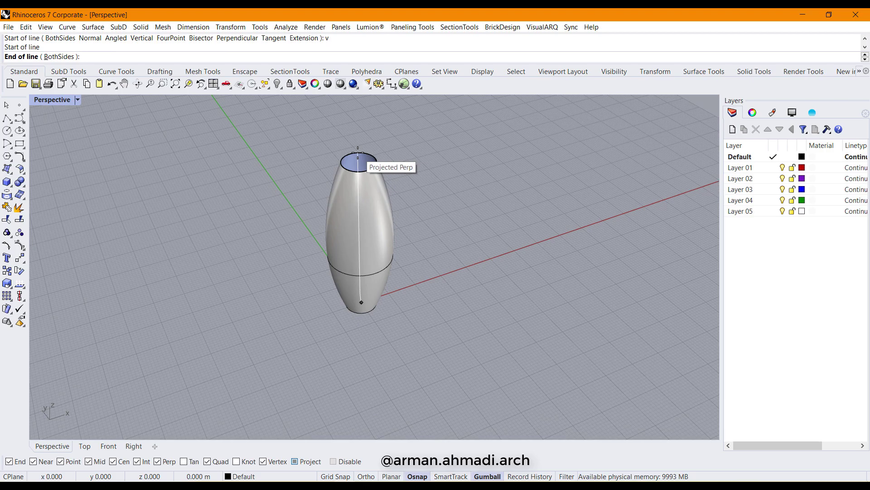
click(307, 462)
click(352, 151)
right_drag(354, 190, 375, 252)
right_drag(427, 329, 324, 312)
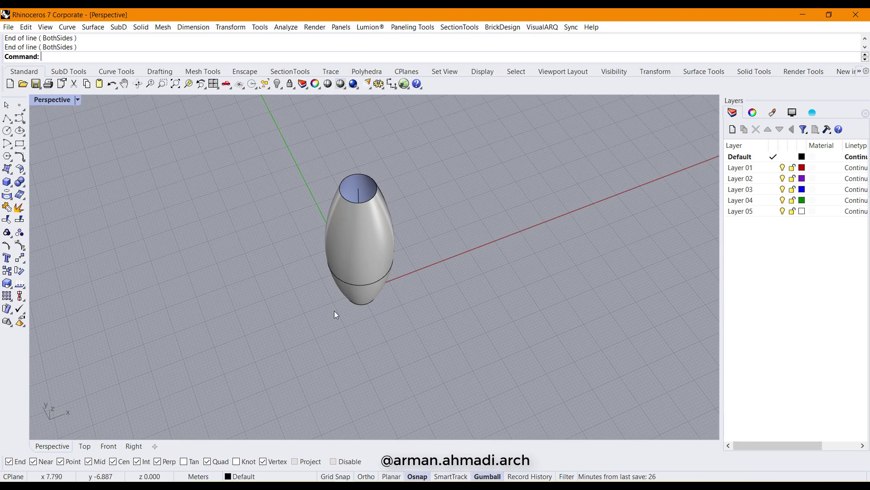
Extract a vertical isocurve from the side of the lofted vase surface, base to rim
text(trac)
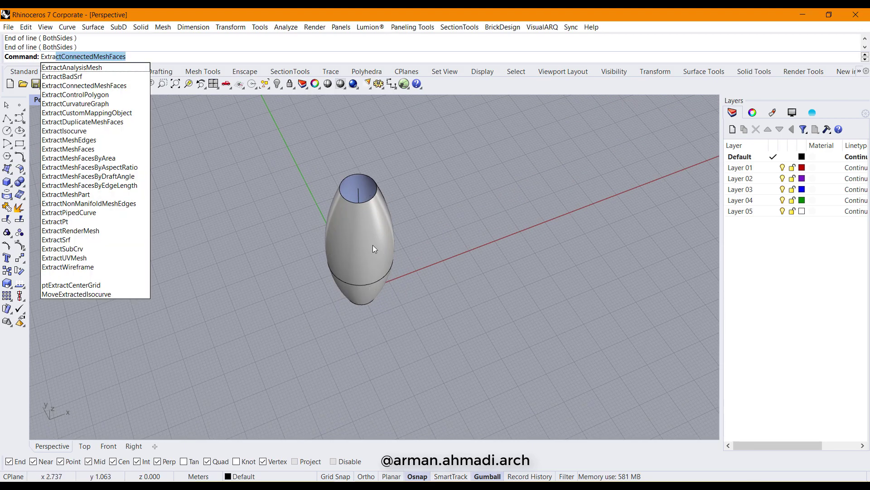
click(88, 133)
right_drag(324, 338, 342, 227)
click(342, 226)
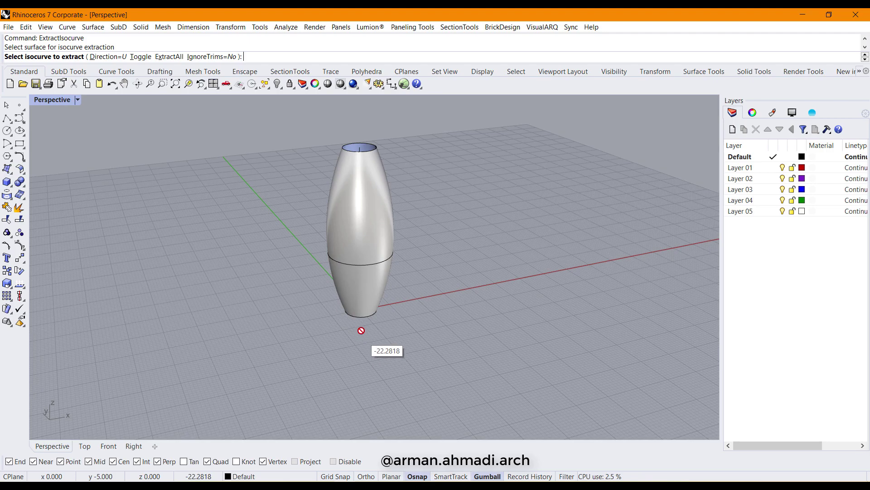
right_drag(351, 295, 349, 390)
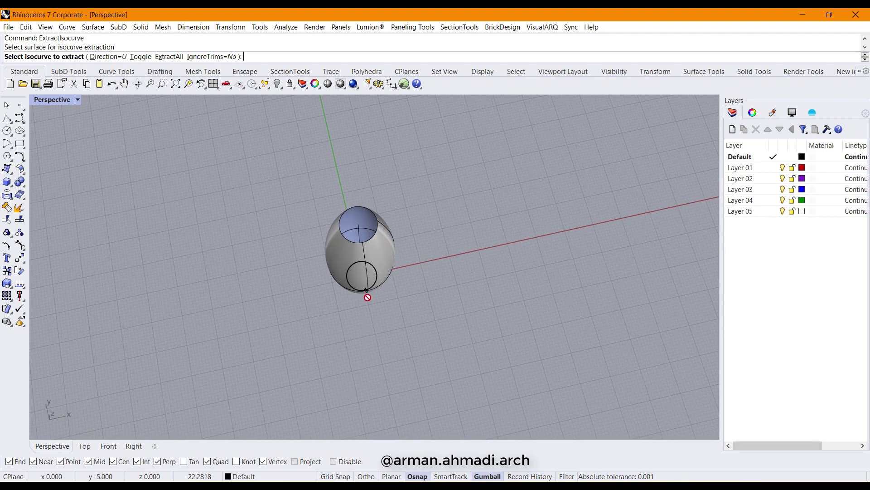
right_drag(367, 297, 368, 312)
click(364, 307)
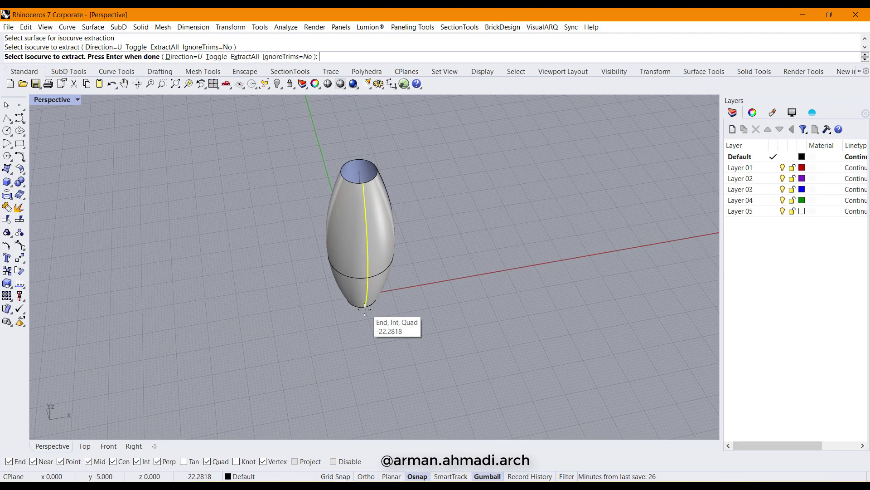
key(Return)
right_drag(392, 343, 380, 305)
right_drag(352, 334, 398, 358)
click(379, 344)
scroll(422, 337, up, 3)
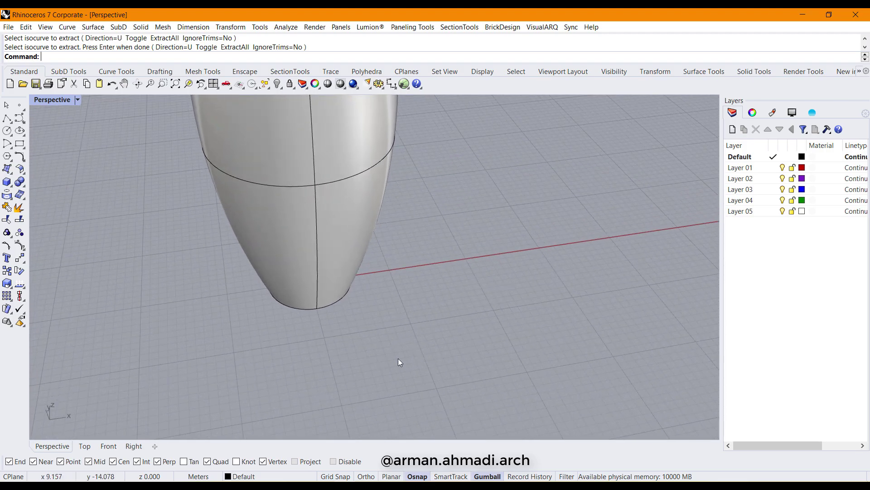
Draw a narrow corner-to-corner rectangle from the isocurve's bottom end, then select it
click(19, 144)
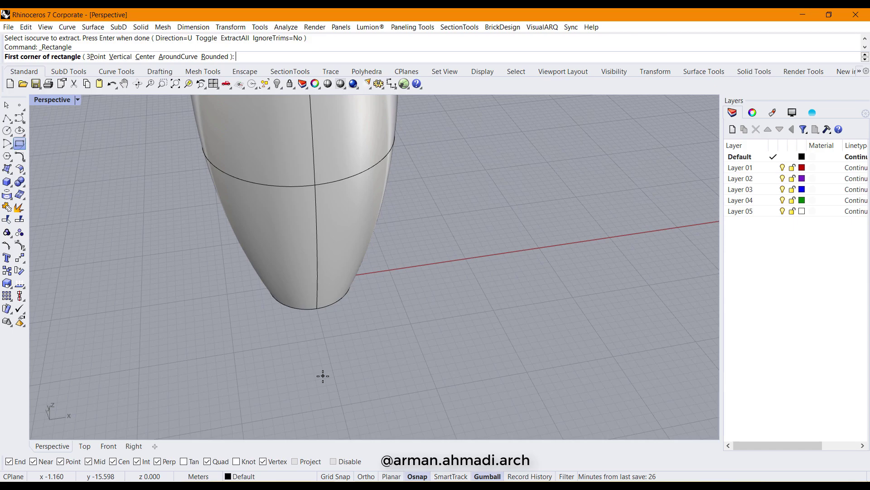
scroll(319, 319, up, 5)
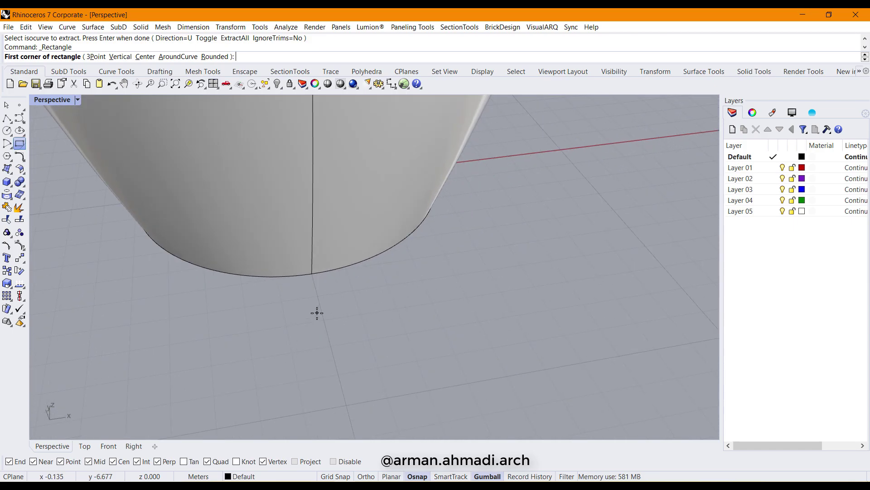
click(312, 275)
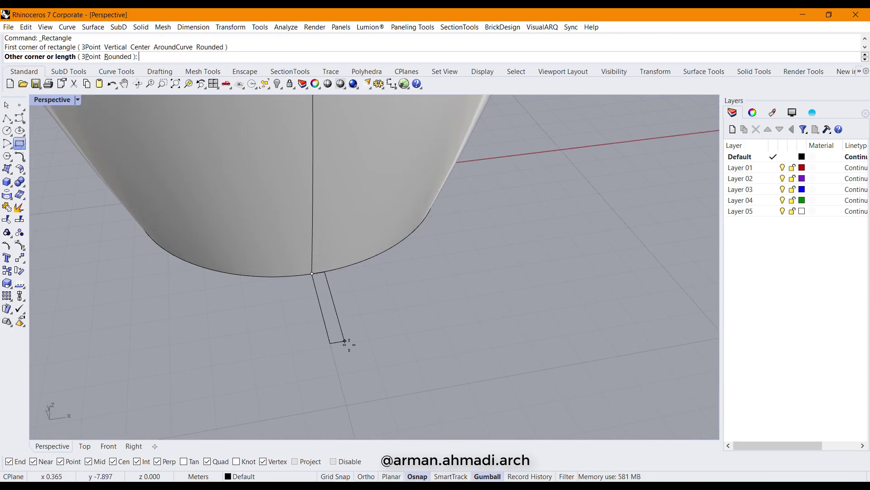
scroll(357, 345, down, 3)
scroll(353, 342, up, 3)
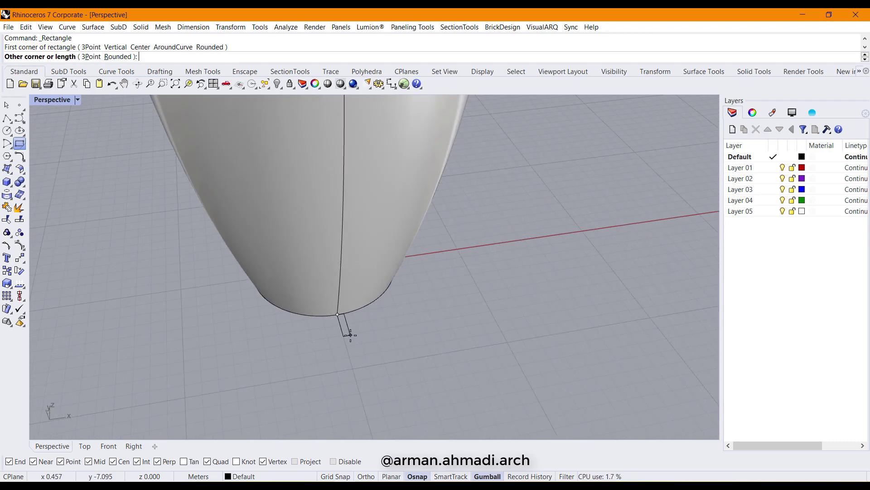
click(350, 335)
scroll(348, 352, down, 5)
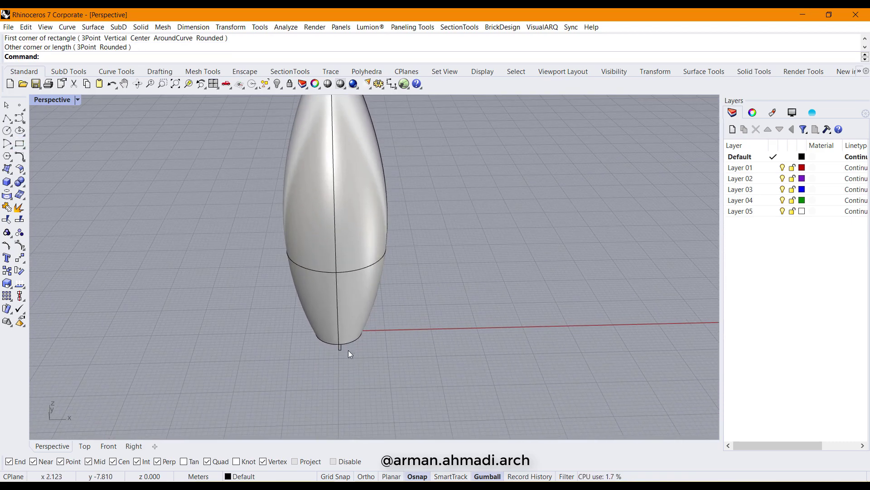
scroll(348, 351, up, 3)
scroll(320, 350, up, 3)
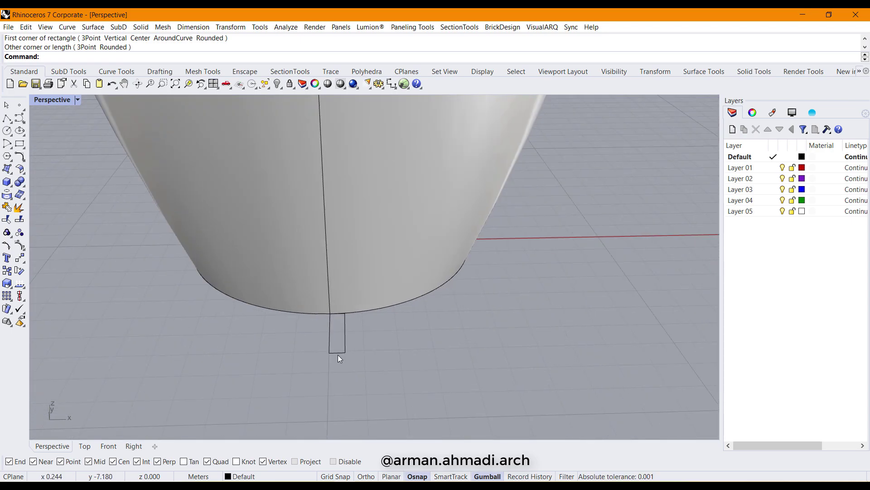
click(338, 353)
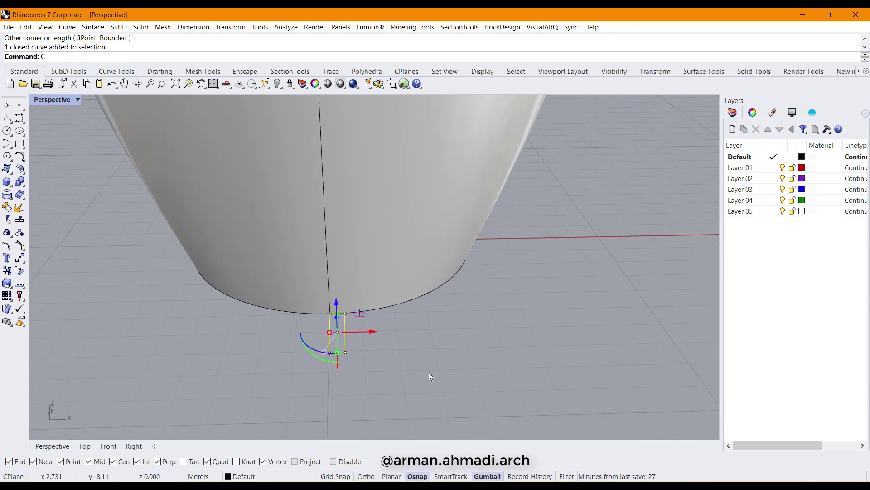
Copy the small rectangle from the isocurve's base end up to the vase's top rim
key(ctrl+c)
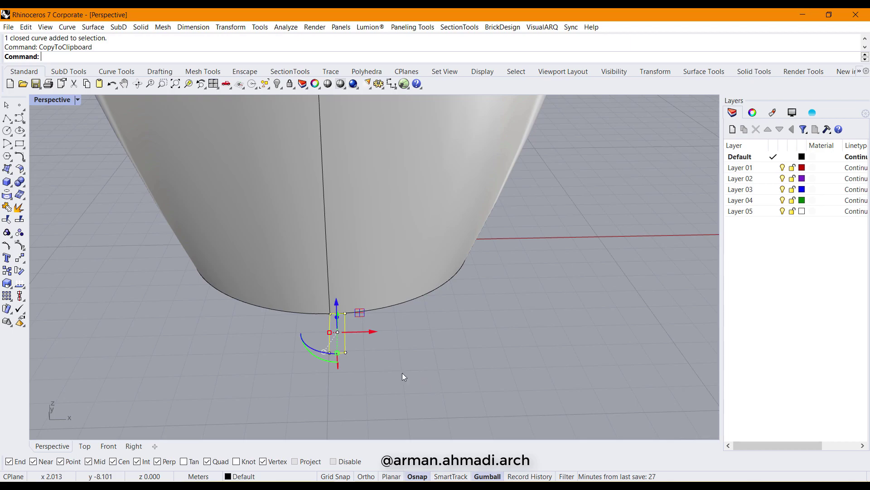
text(Copy)
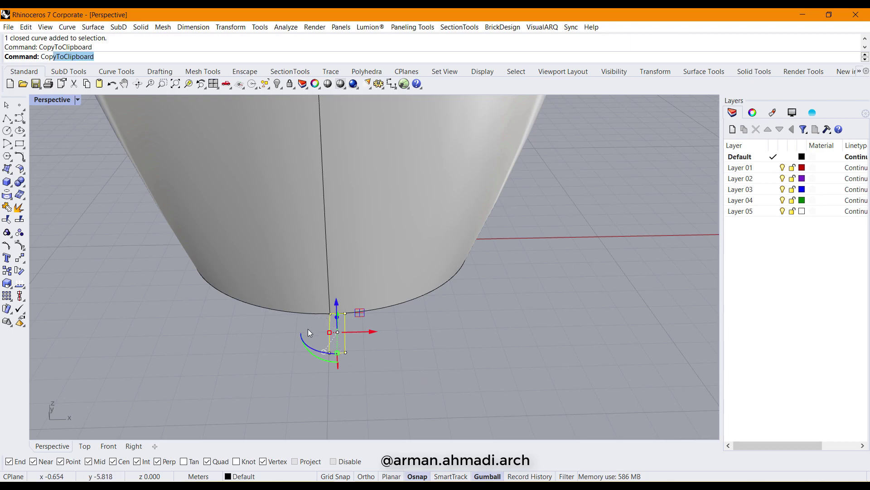
key(Return)
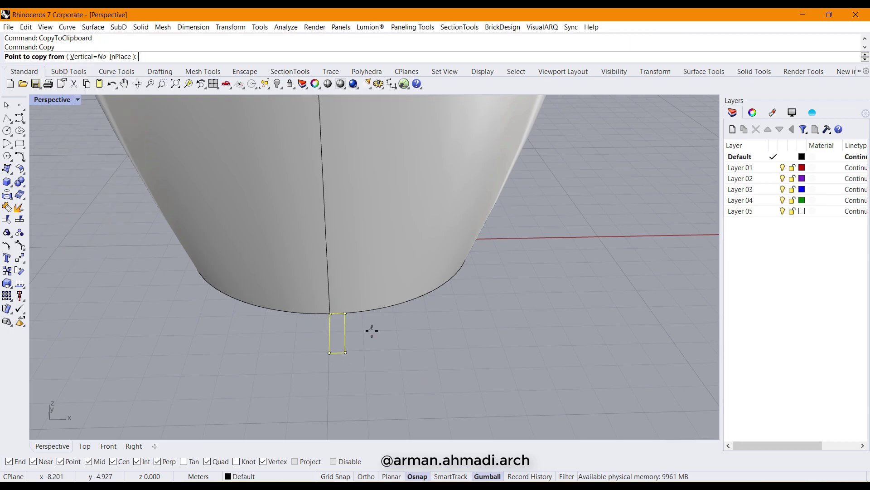
click(330, 313)
scroll(336, 313, down, 5)
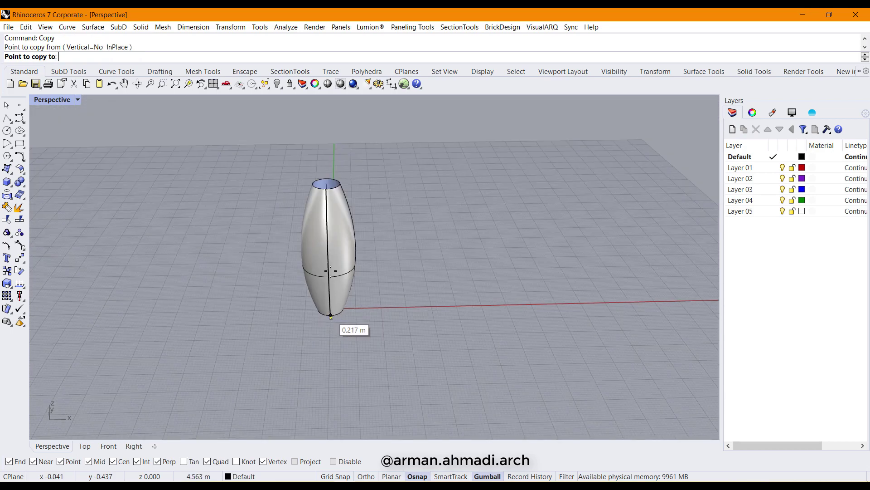
scroll(344, 193, up, 8)
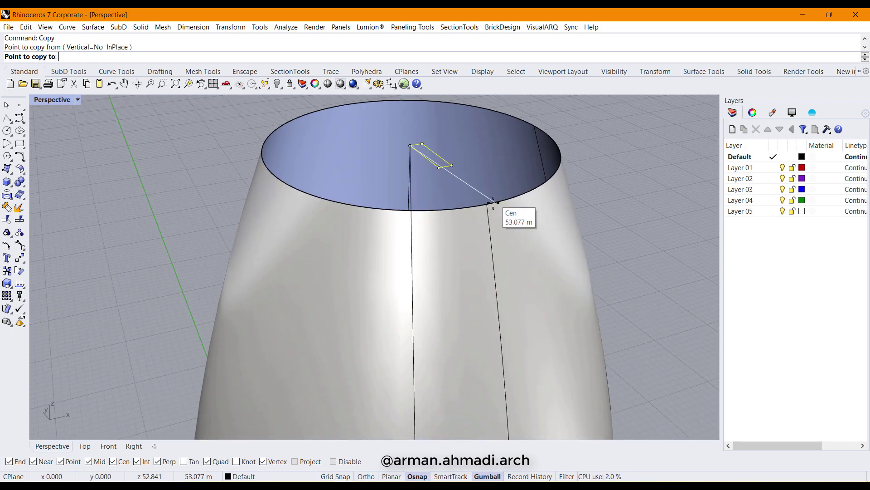
click(485, 215)
scroll(467, 220, down, 5)
key(Return)
right_drag(566, 311, 419, 298)
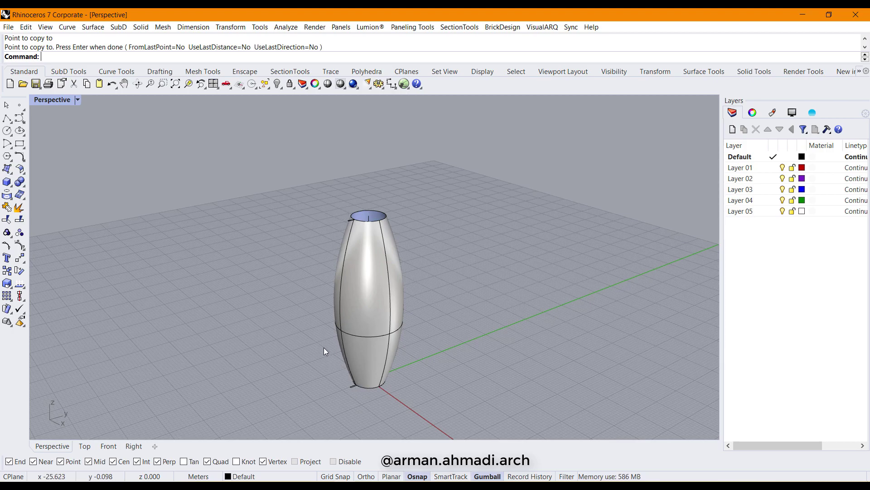
Sweep1 the rectangle fin profile along the vase's side curve to create a fin strip
text(Sweep1)
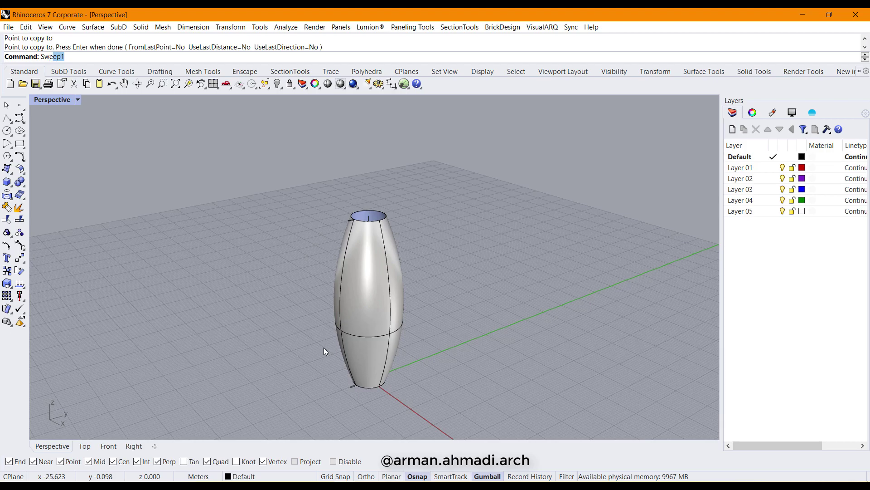
key(Return)
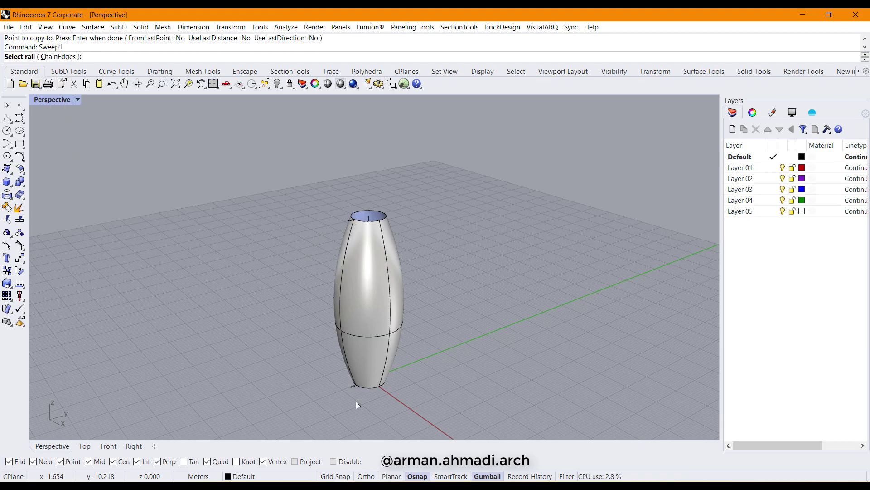
click(348, 252)
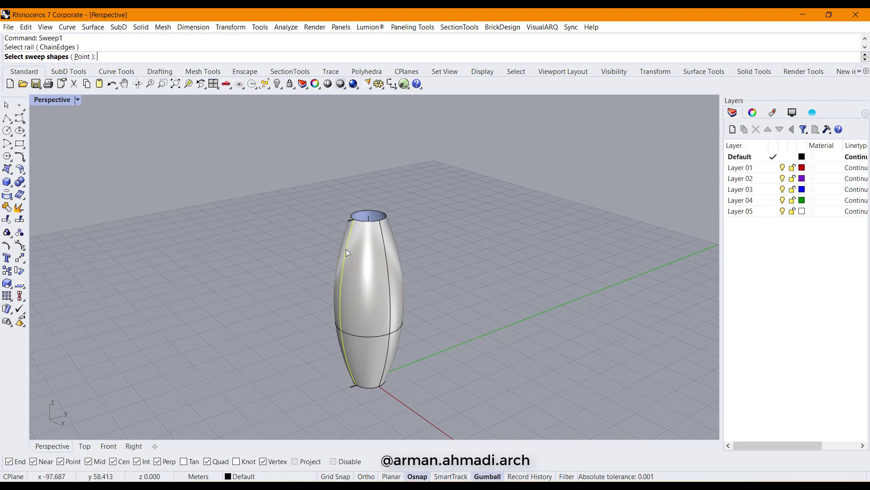
click(350, 389)
key(Return)
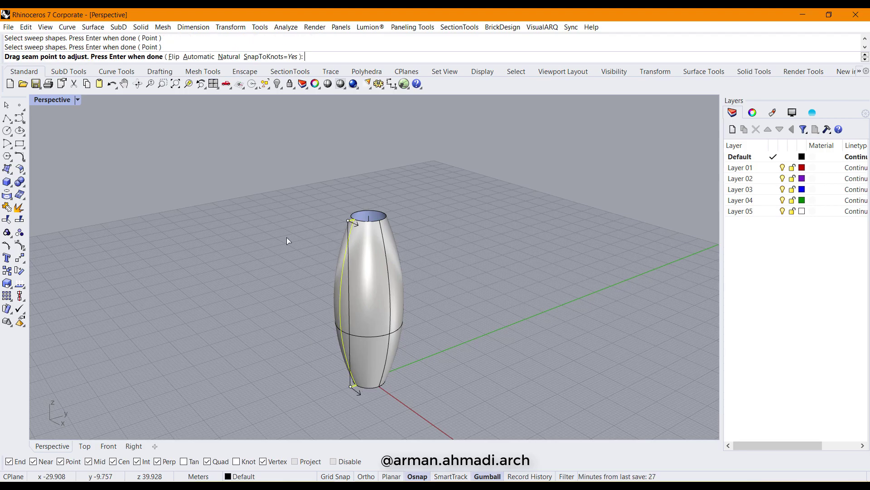
key(Return)
click(631, 402)
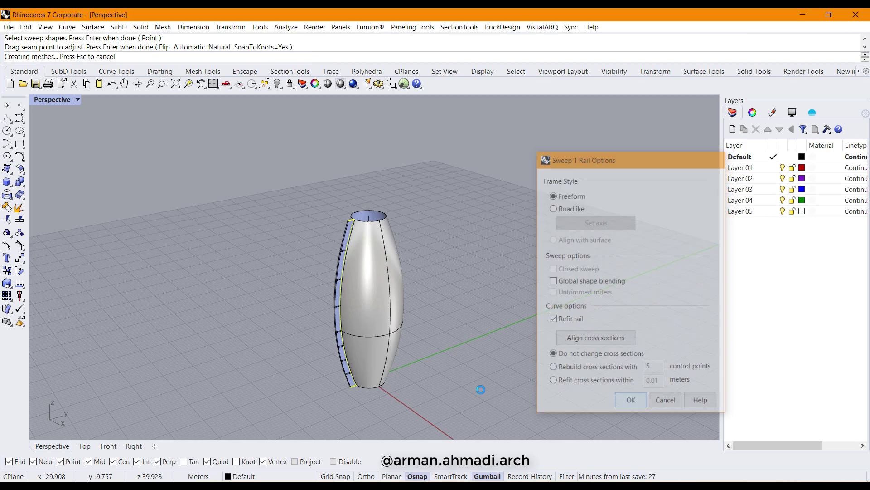
Cap the fin strip's open ends into a closed solid and inspect it from below
scroll(357, 289, up, 5)
click(307, 287)
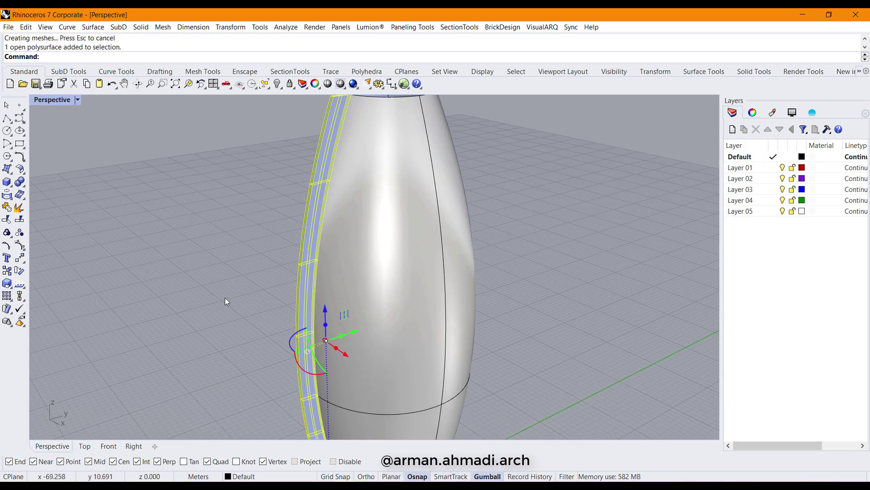
right_drag(225, 299, 369, 355)
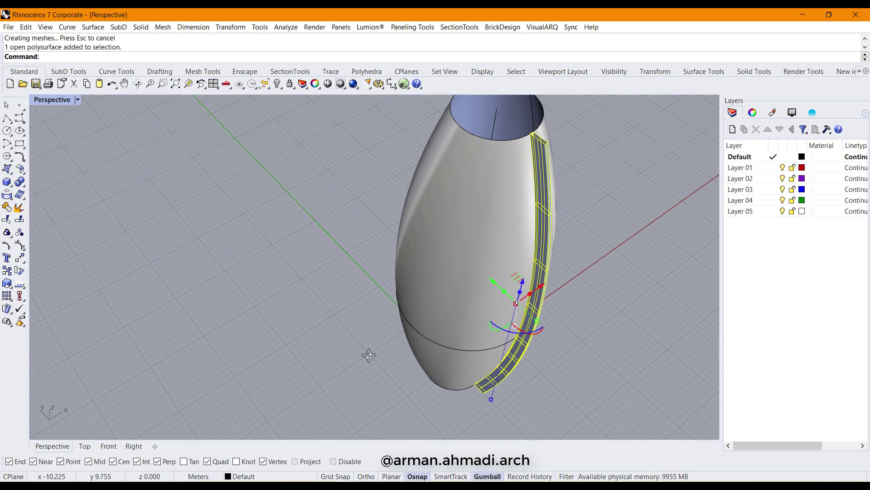
text(p)
key(Return)
scroll(353, 339, down, 3)
scroll(385, 272, up, 5)
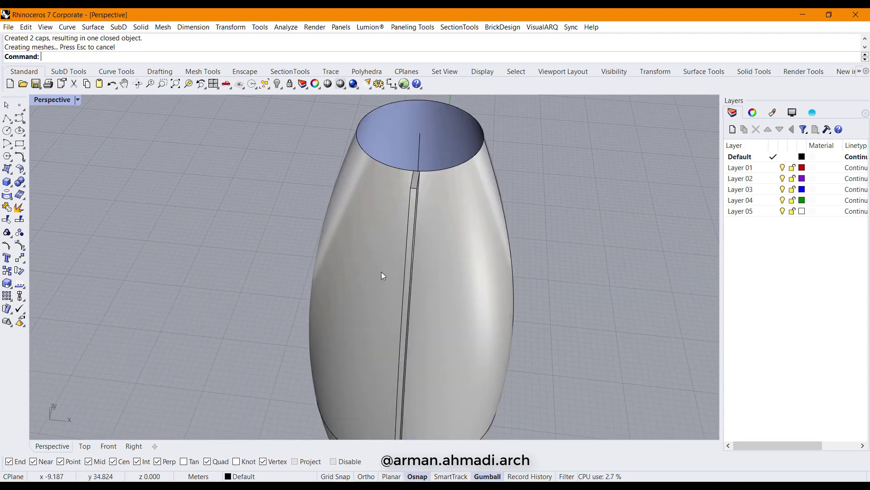
click(412, 194)
scroll(409, 200, down, 2)
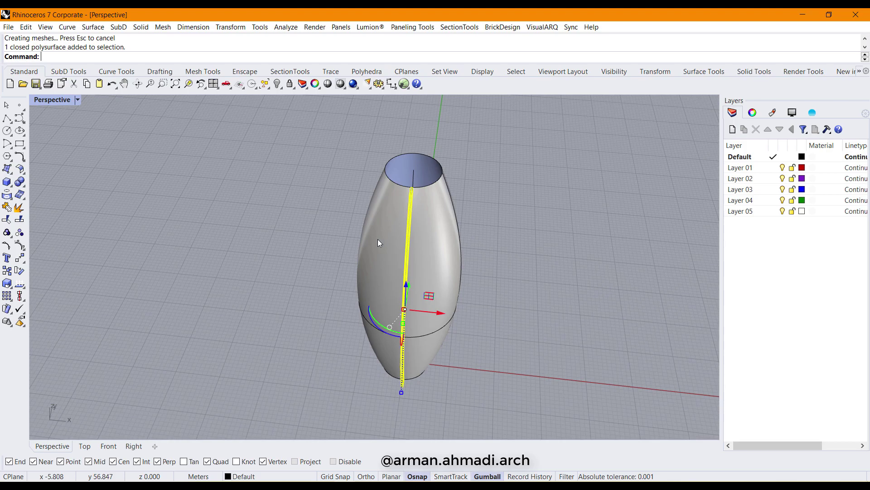
right_drag(360, 270, 401, 341)
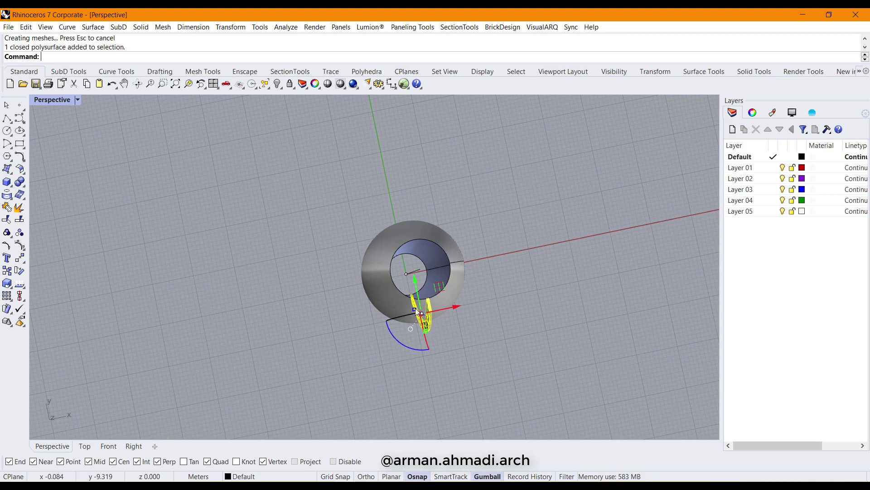
right_drag(428, 334, 386, 213)
scroll(396, 286, up, 5)
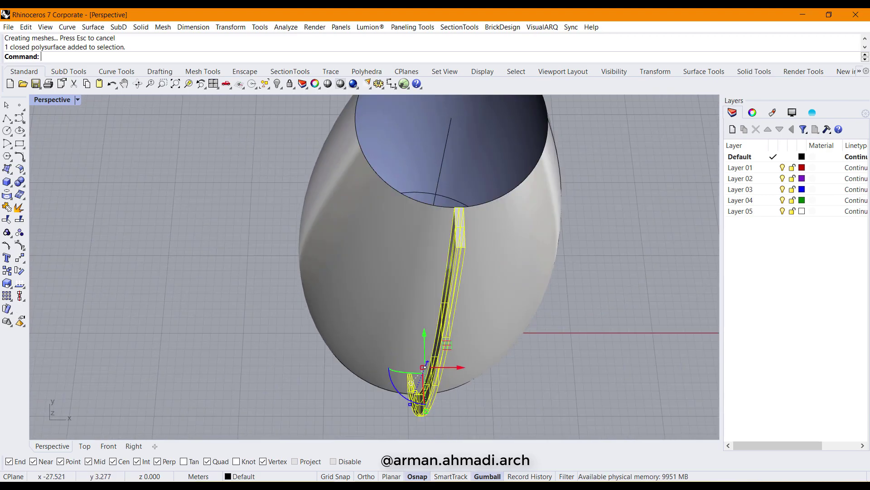
Start a polar array of the fin centred on the vase axis, previewing 20 items over 360°
click(10, 301)
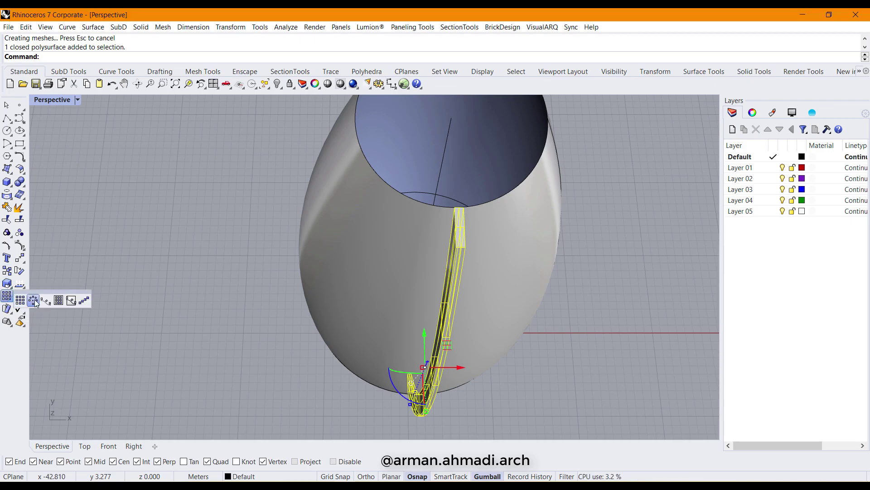
click(35, 302)
right_drag(312, 109, 297, 266)
click(408, 264)
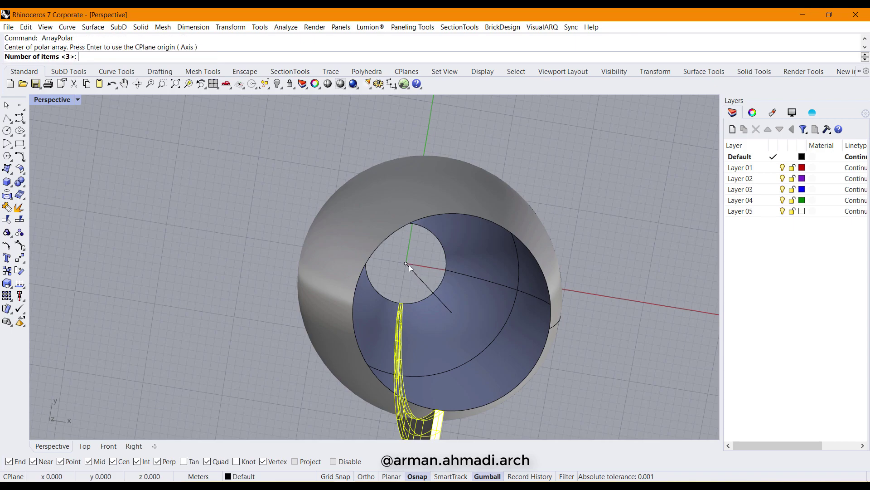
scroll(408, 267, down, 2)
right_drag(408, 268, 373, 279)
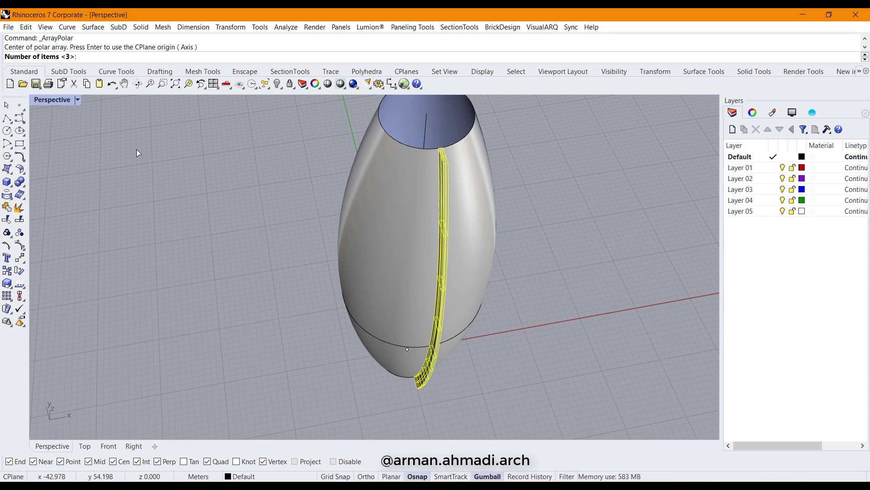
text(20)
key(Return)
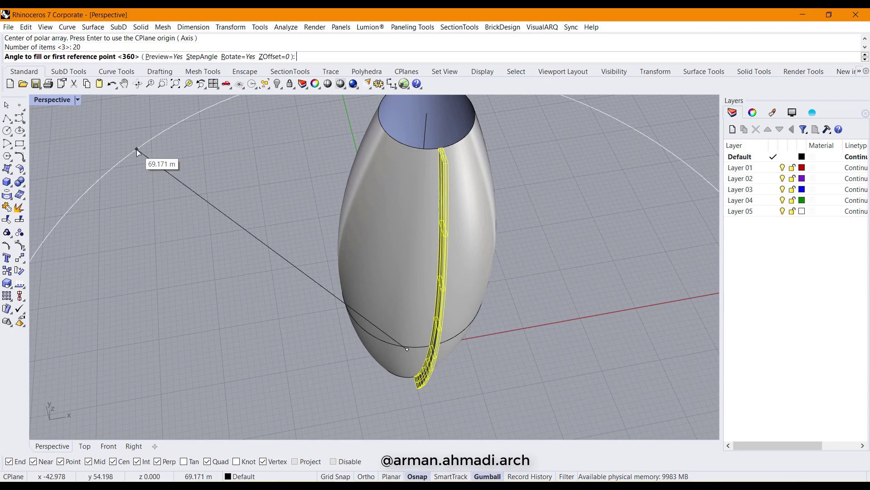
key(Return)
scroll(137, 149, down, 3)
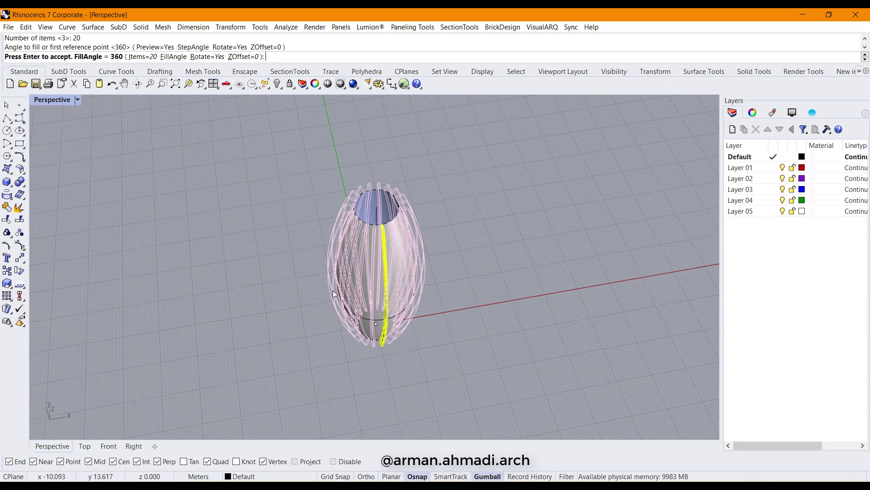
right_drag(137, 149, 373, 316)
scroll(369, 323, down, 2)
Change the array count to 17 items and accept the full-circle array
click(139, 57)
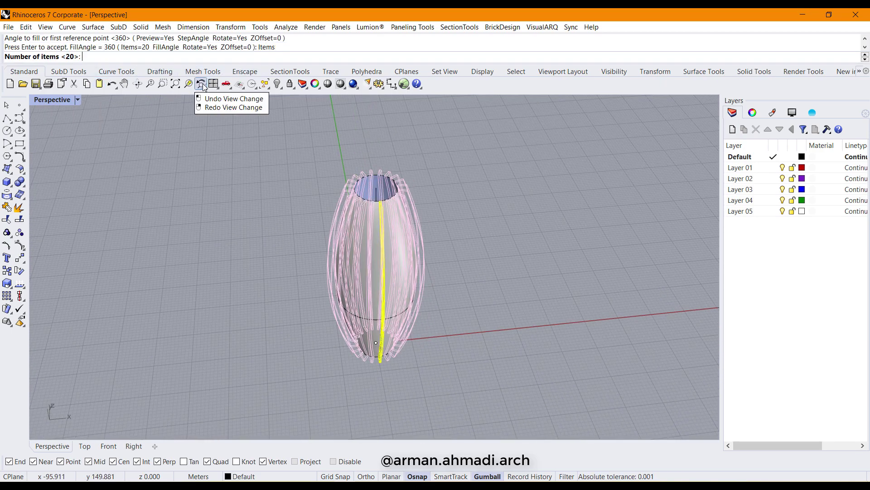
text(17)
key(Return)
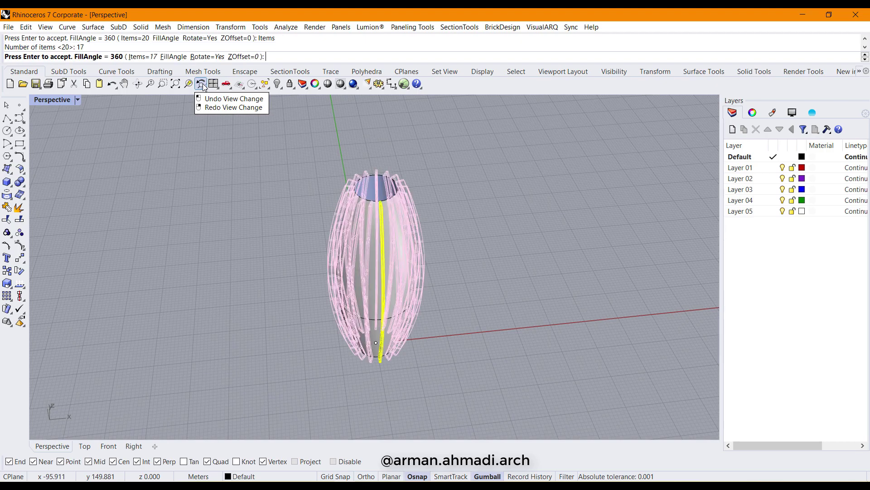
key(Return)
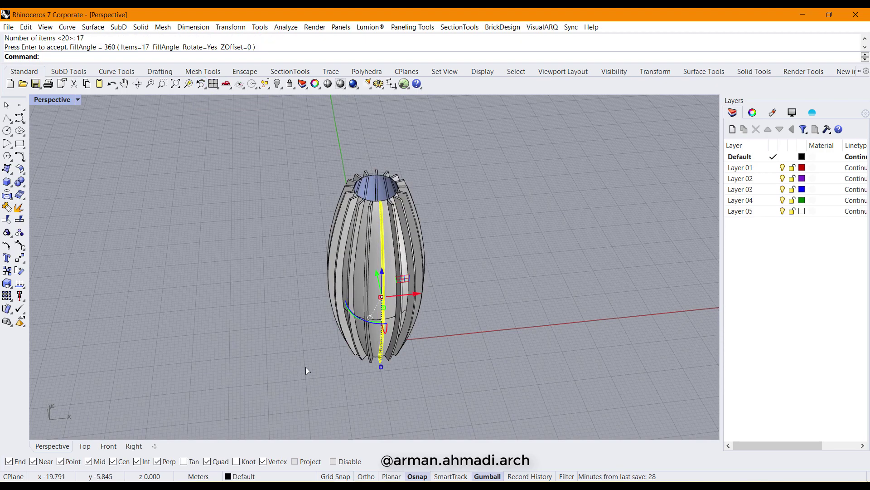
right_drag(305, 366, 452, 340)
key(Escape)
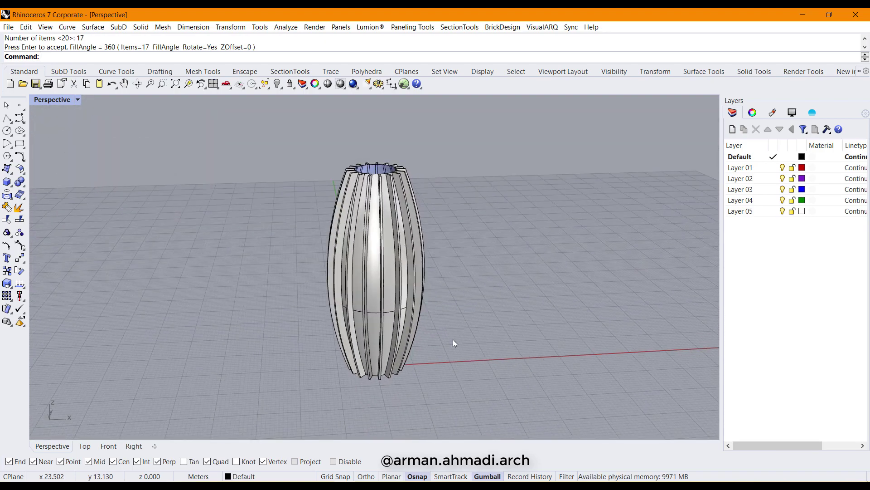
Select the 16 arrayed fins plus the original fin and group all 17
click(280, 85)
click(318, 101)
right_drag(483, 281, 399, 354)
scroll(374, 359, up, 5)
shift+click(369, 333)
scroll(404, 366, down, 5)
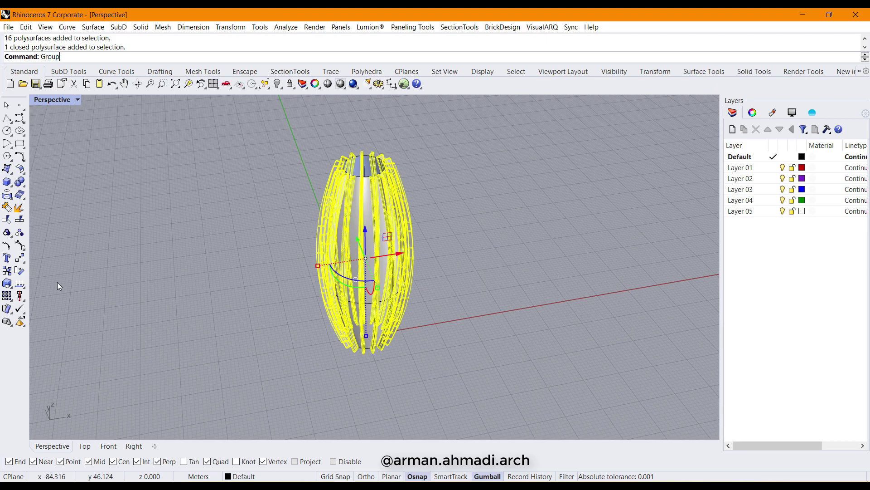
key(Return)
Select the vase's body surface
right_drag(181, 309, 300, 315)
scroll(361, 236, up, 5)
click(361, 237)
scroll(361, 236, down, 5)
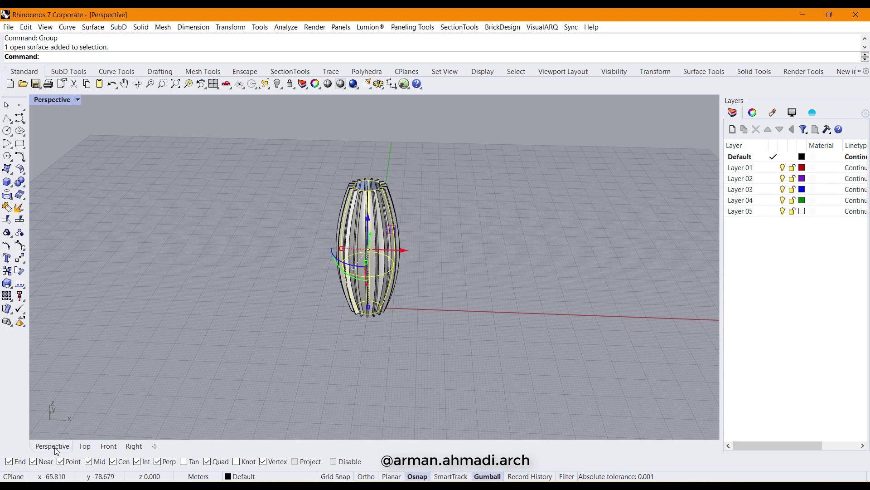
In the Front view, contour the body surface vertically at 3 m spacing
click(102, 450)
scroll(303, 355, down, 5)
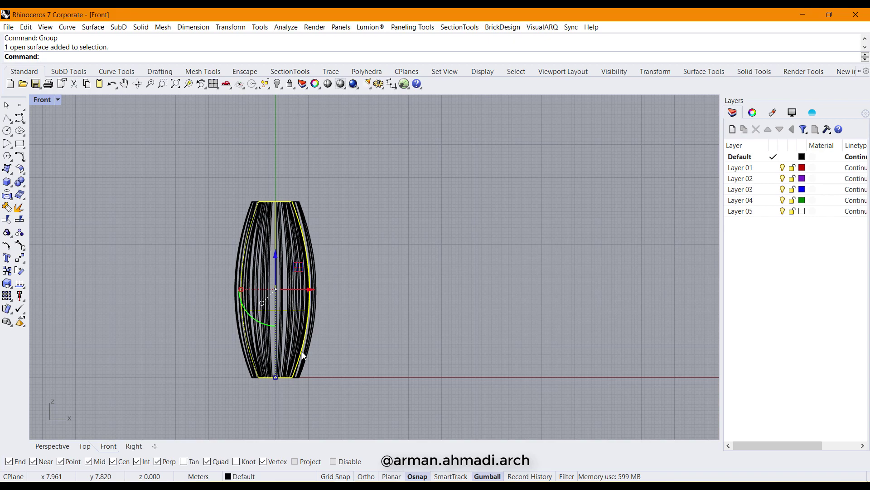
text(tour)
key(Return)
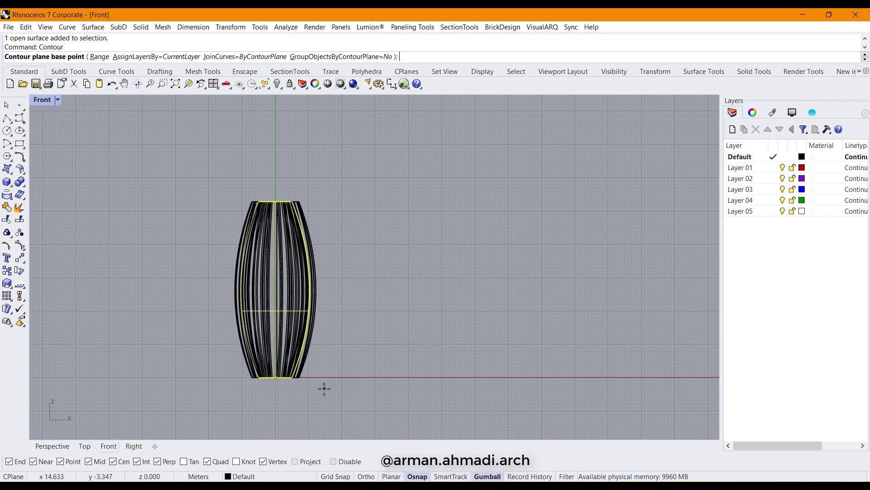
click(323, 388)
click(346, 186)
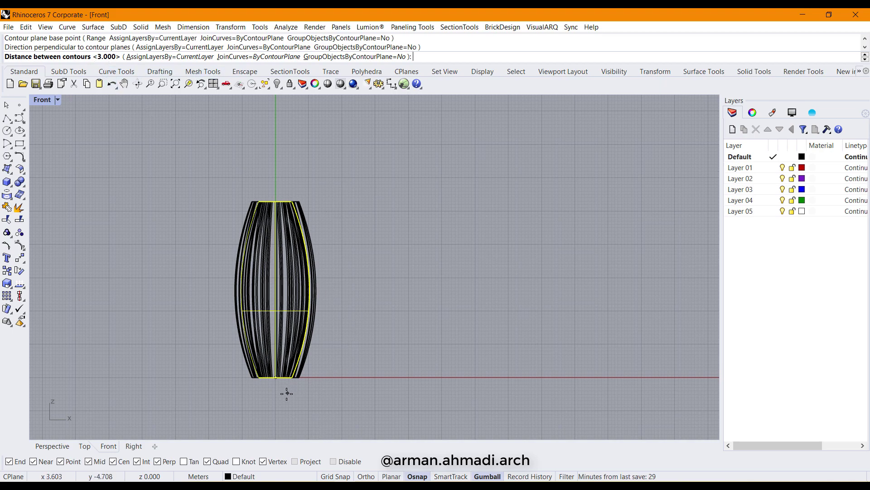
key(Return)
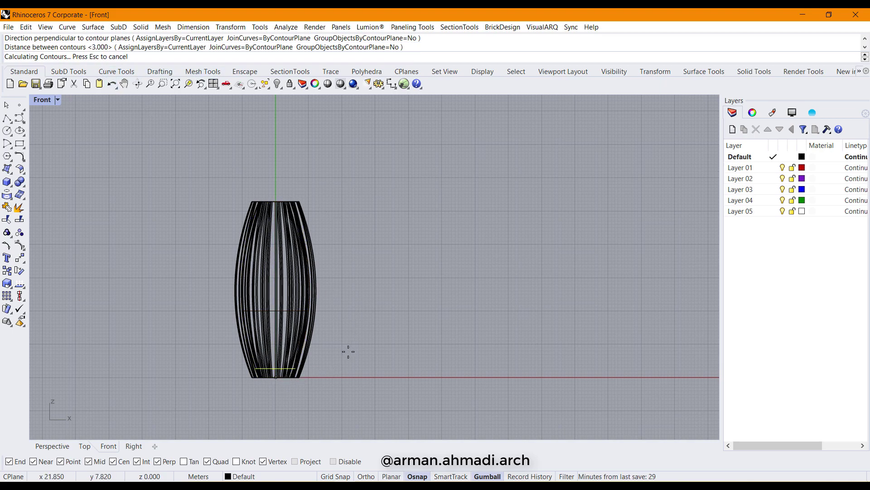
Group the new contour curves back in the Perspective view
click(53, 446)
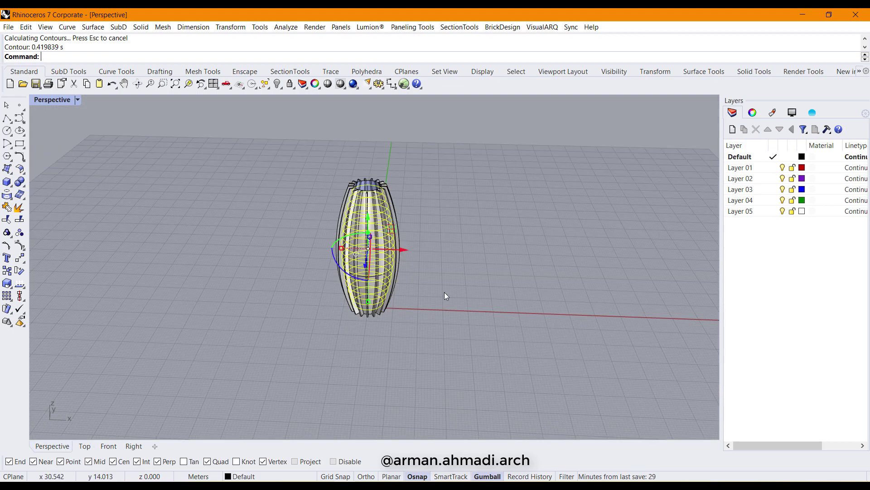
click(9, 246)
scroll(437, 351, up, 5)
right_drag(367, 349, 363, 317)
scroll(410, 321, down, 2)
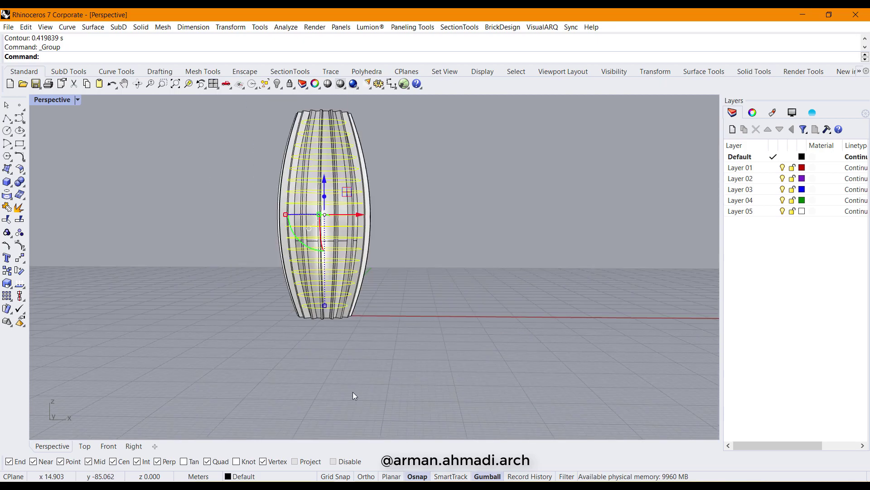
Extrude the contour curves 0.3 m into solid ring slabs
key(Return)
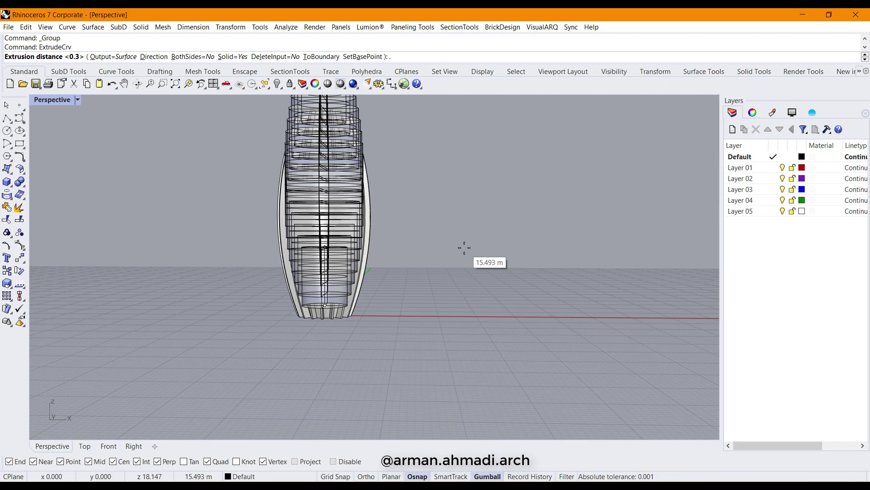
text(.3)
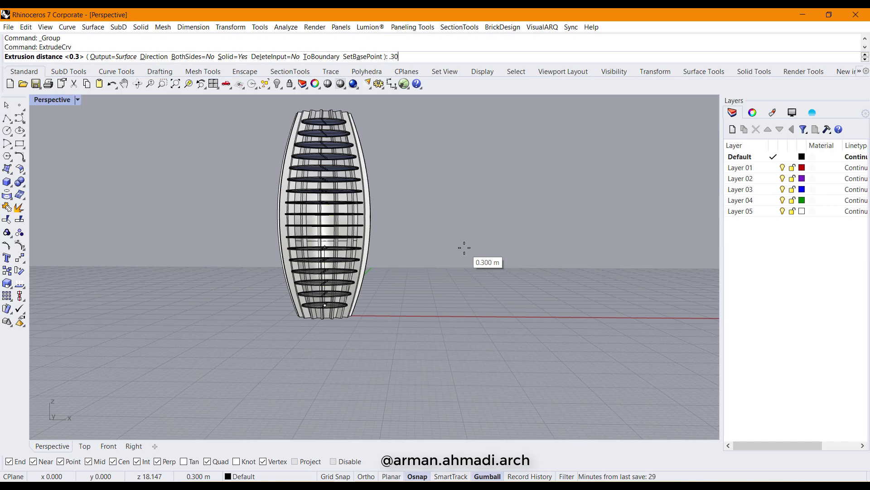
key(Return)
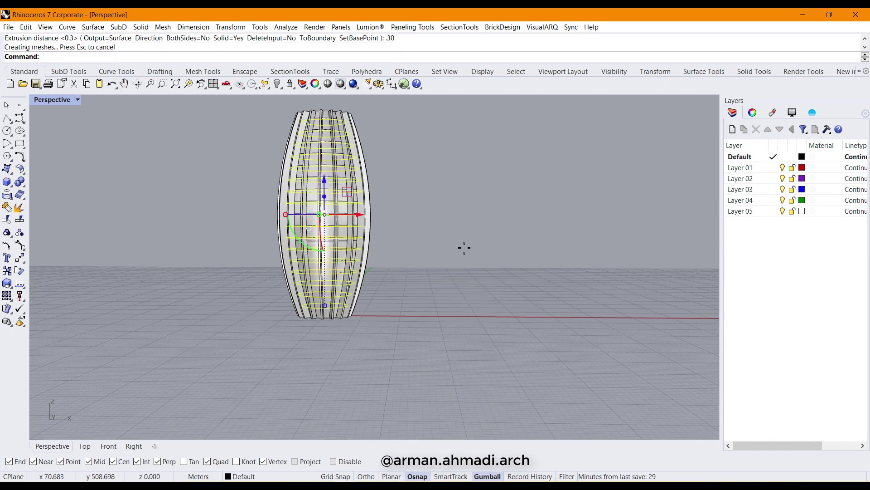
key(Escape)
right_drag(464, 248, 352, 189)
scroll(352, 189, up, 5)
scroll(384, 239, down, 3)
right_drag(384, 238, 382, 223)
scroll(381, 221, down, 3)
scroll(381, 220, up, 7)
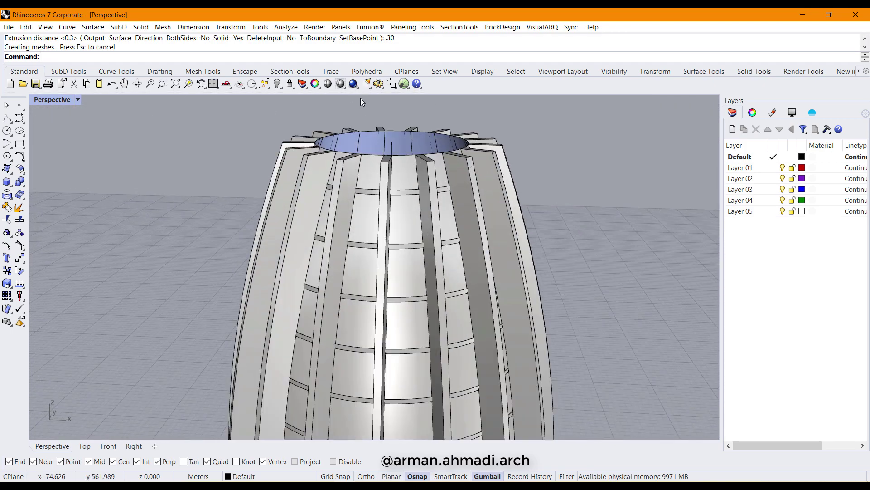
Select the 17 newly extruded slabs and group them
click(270, 88)
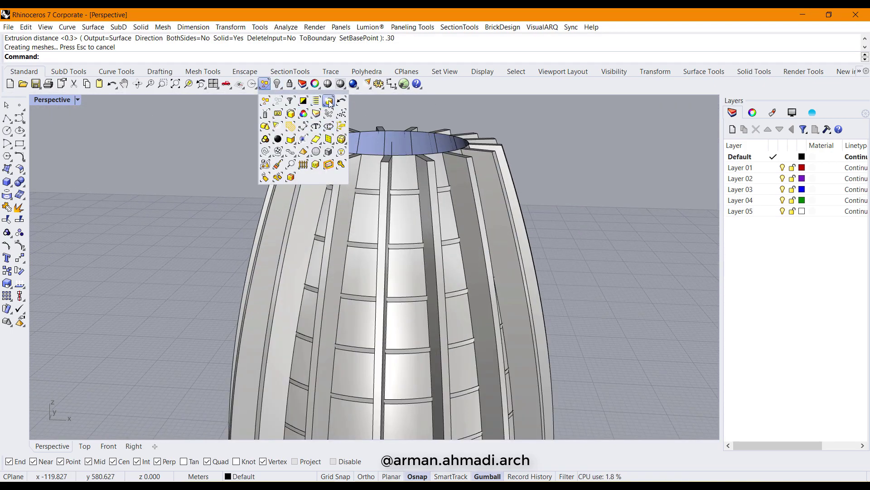
click(322, 106)
scroll(392, 322, down, 3)
scroll(393, 322, up, 5)
scroll(393, 323, down, 3)
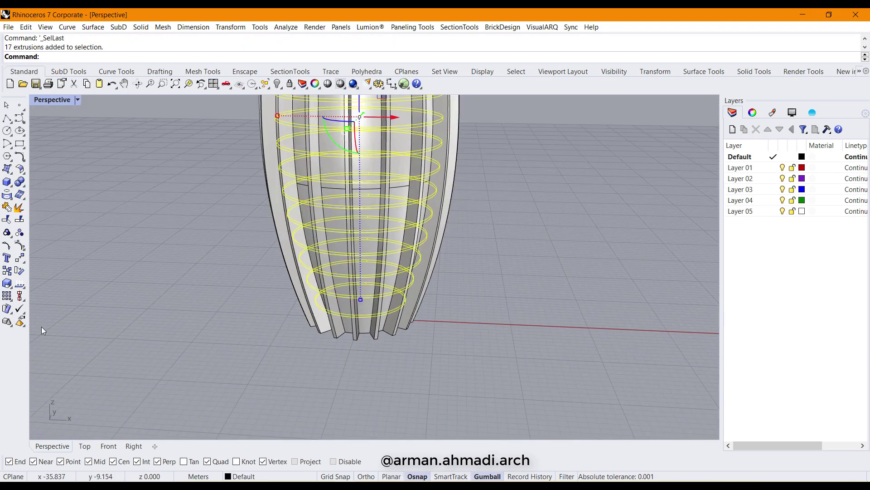
click(7, 232)
scroll(227, 290, down, 3)
Deselect everything, then select the lamp's open lofted surface
right_drag(228, 290, 332, 294)
scroll(332, 294, up, 3)
click(363, 310)
scroll(363, 310, down, 4)
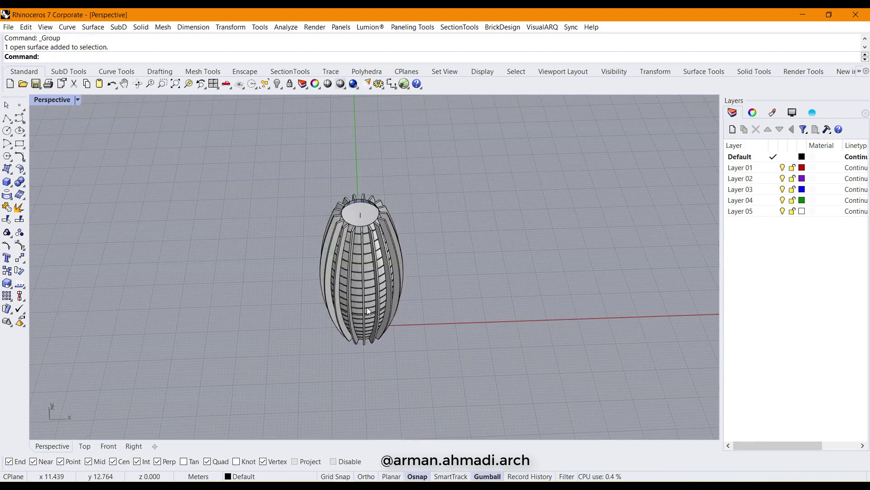
scroll(363, 310, up, 5)
click(373, 241)
scroll(393, 312, down, 3)
Offset the lamp surface 0.25 as a solid using OffsetSrf
right_drag(399, 305, 400, 311)
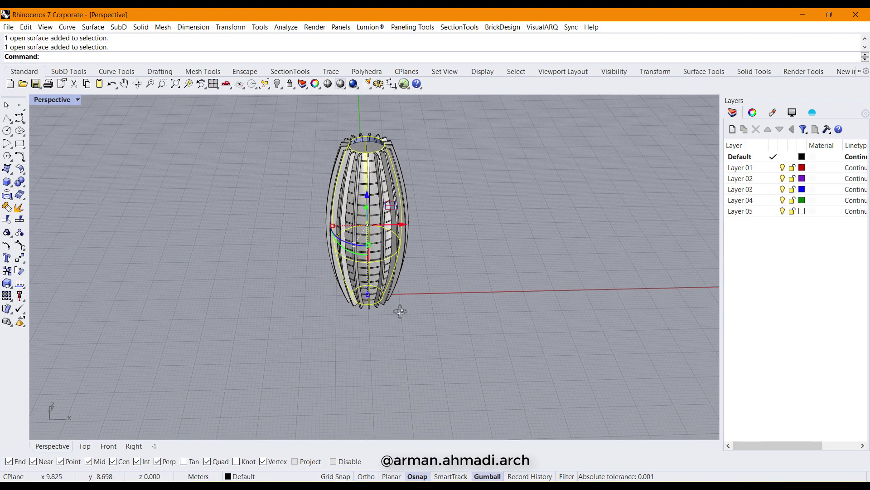
text(Offset)
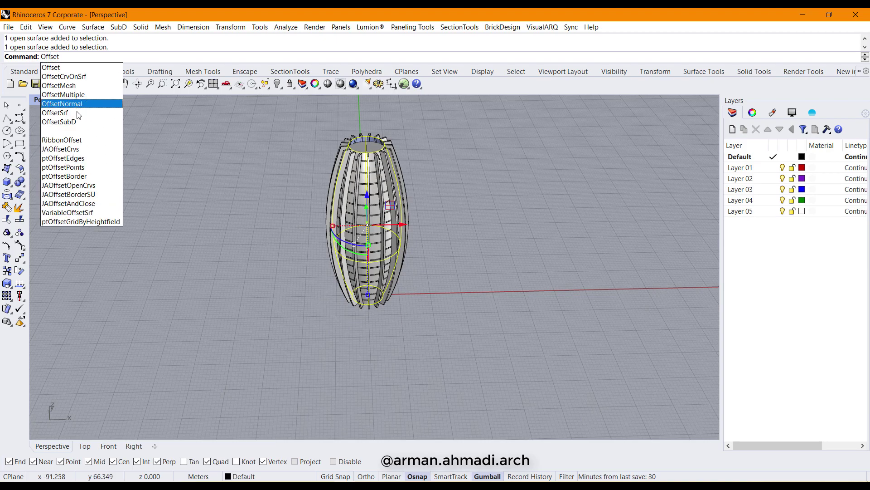
click(55, 113)
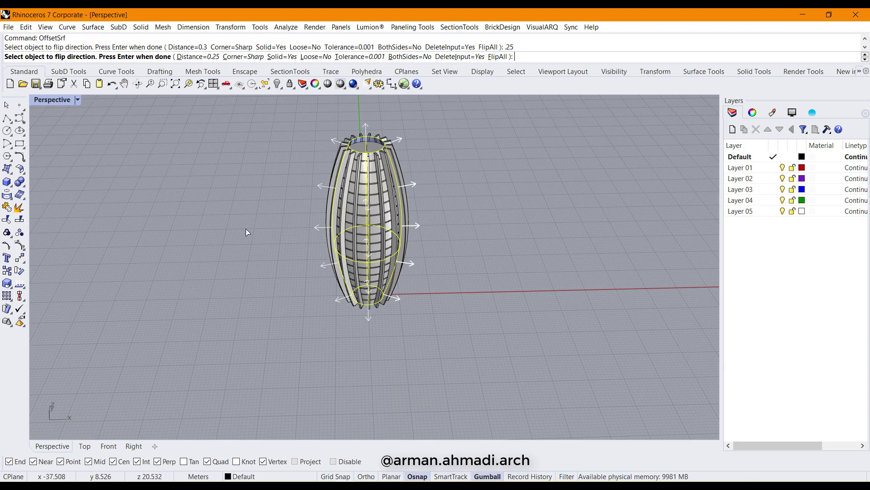
key(Return)
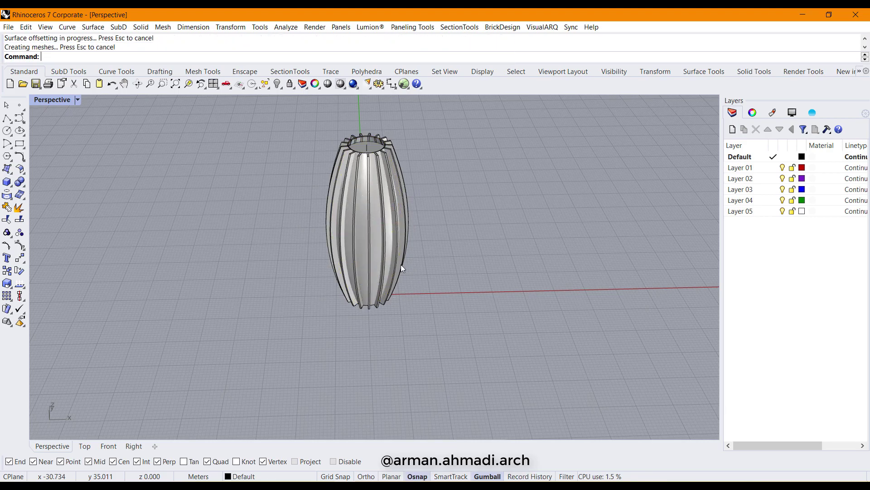
Inspect the thickened shell from several angles and select all 17 polysurfaces
mouse_move(414, 278)
right_down()
mouse_move(402, 230)
mouse_move(403, 283)
right_up()
scroll(355, 189, up, 5)
scroll(366, 200, down, 5)
right_drag(366, 199, 389, 215)
scroll(388, 215, up, 5)
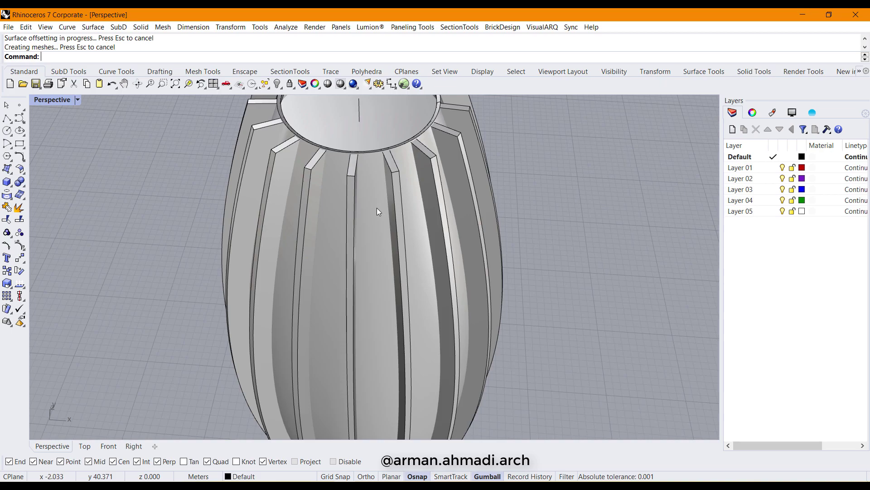
scroll(377, 207, down, 5)
right_drag(387, 258, 317, 252)
scroll(386, 202, up, 5)
scroll(380, 179, down, 6)
key(ctrl+a)
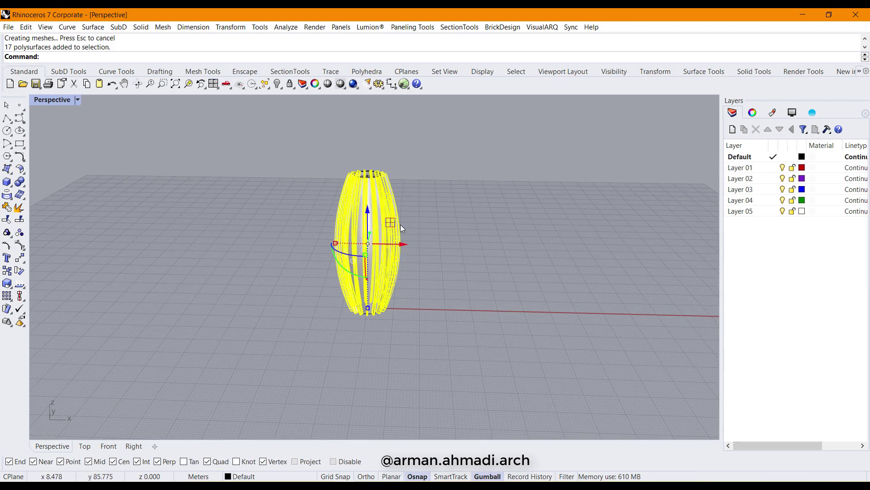
Start the Twist command on the lamp pieces from the Front view
right_drag(444, 255, 443, 254)
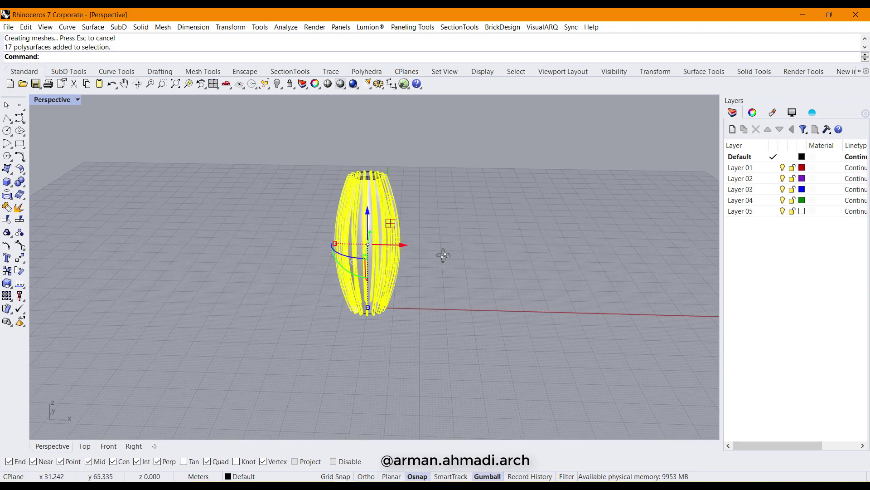
click(109, 446)
right_drag(381, 323, 407, 340)
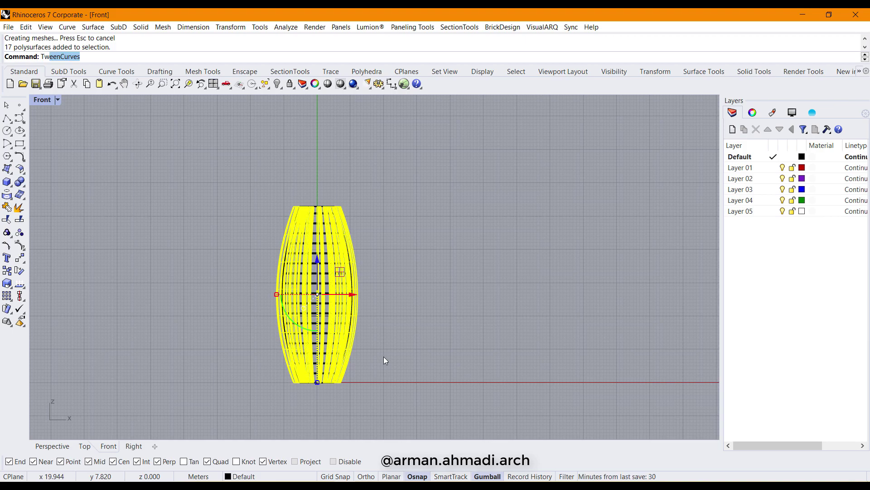
key(Return)
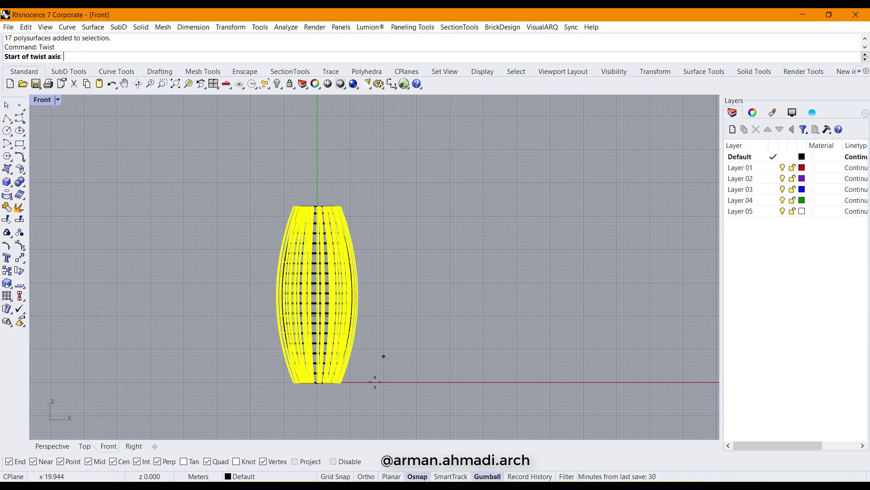
scroll(334, 394, up, 4)
scroll(334, 394, up, 3)
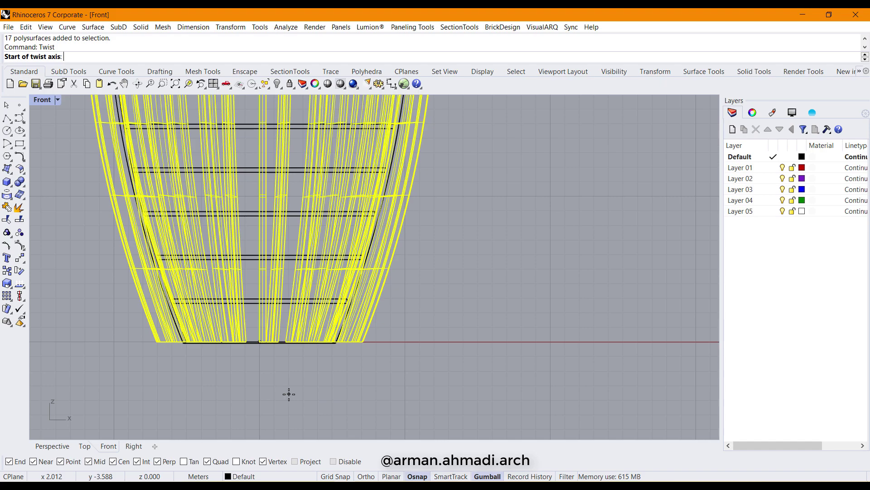
scroll(289, 394, down, 2)
Back in Perspective, open the viewport's display mode menu
click(47, 450)
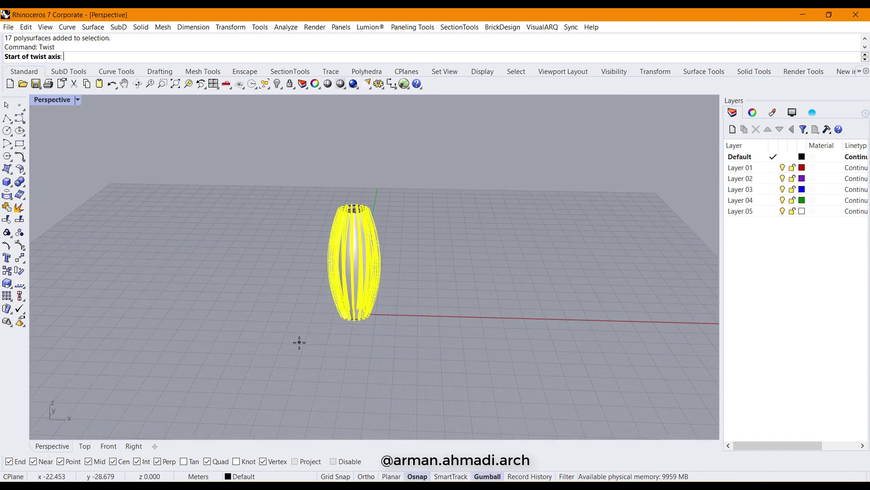
right_drag(297, 341, 303, 402)
click(78, 100)
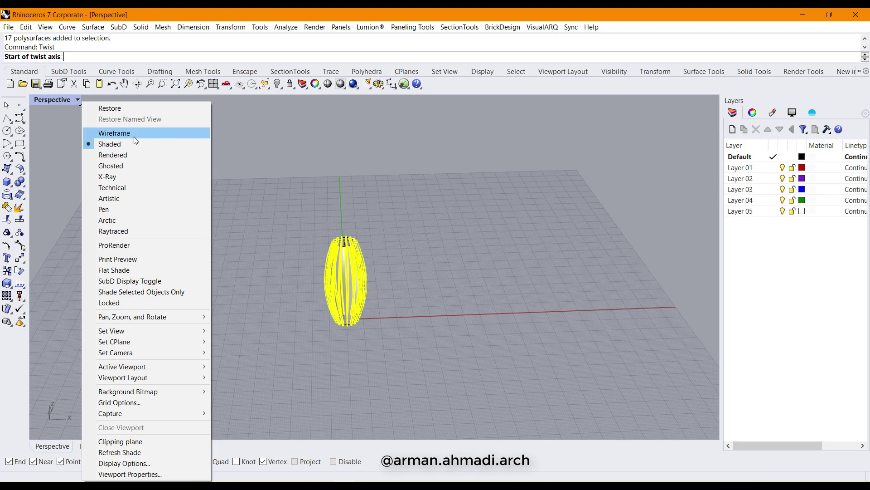
Switch the Perspective view to Wireframe display
click(132, 134)
scroll(335, 320, up, 4)
scroll(335, 320, up, 3)
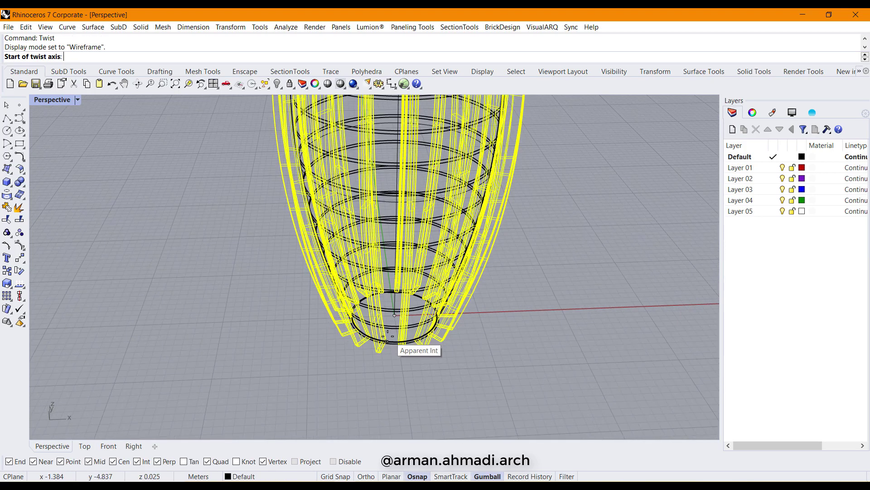
scroll(399, 336, up, 2)
Set the twist axis from the vase's base centre up to its top
right_drag(404, 331, 405, 340)
scroll(405, 337, up, 5)
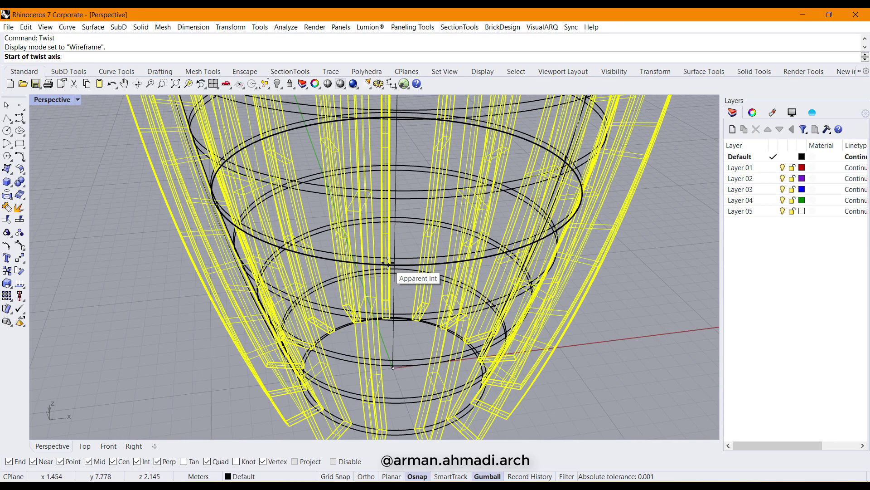
click(391, 316)
scroll(401, 242, down, 5)
scroll(400, 236, down, 10)
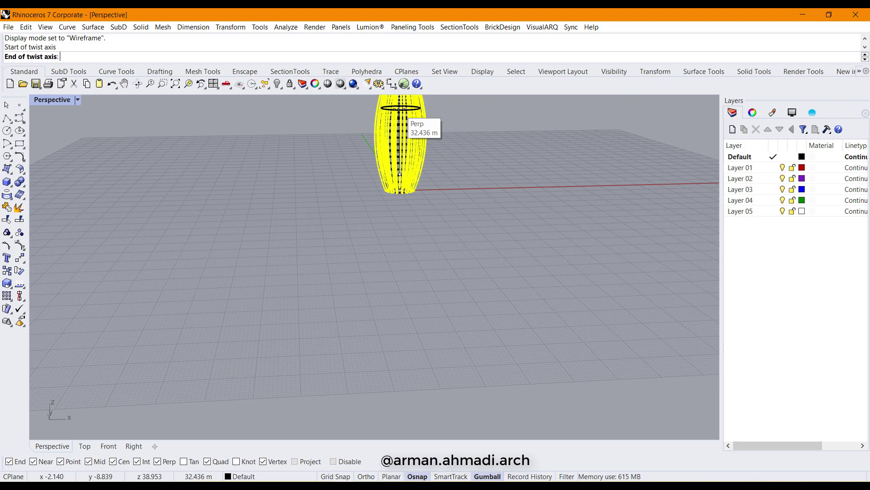
scroll(400, 125, up, 10)
scroll(397, 184, up, 8)
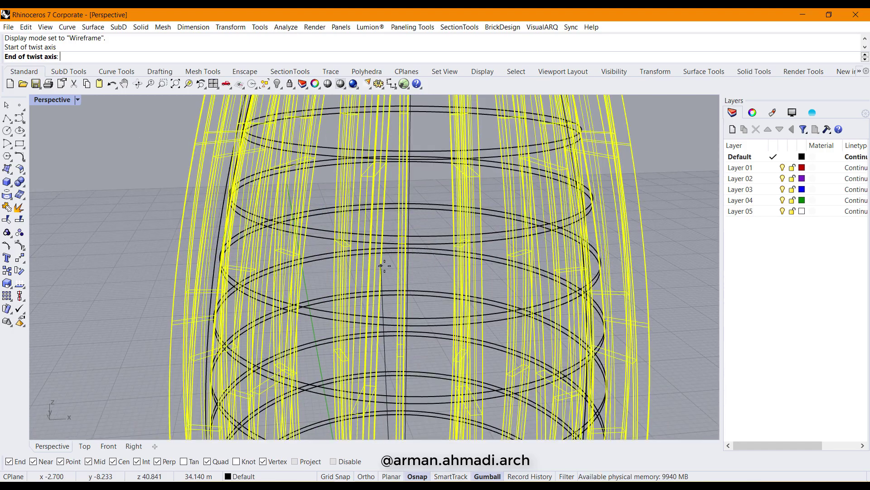
right_drag(396, 205, 412, 214)
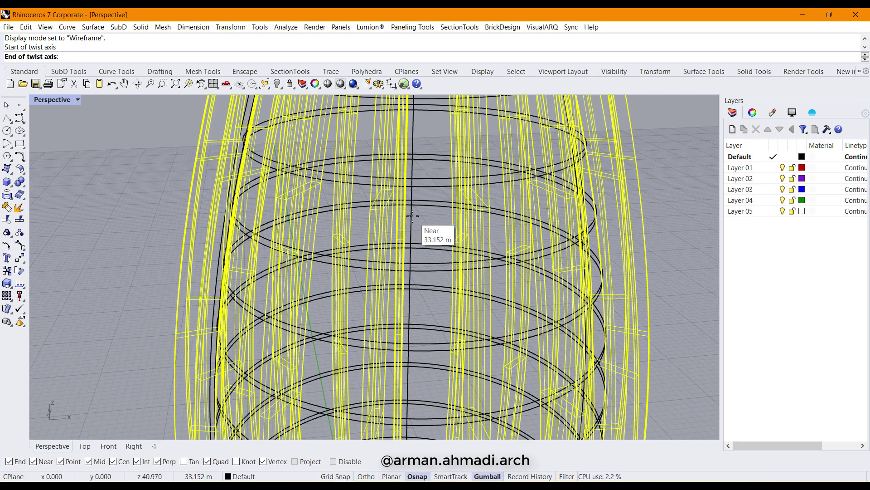
click(412, 215)
Pick two reference points to twist the pieces about -50°
scroll(412, 217, down, 10)
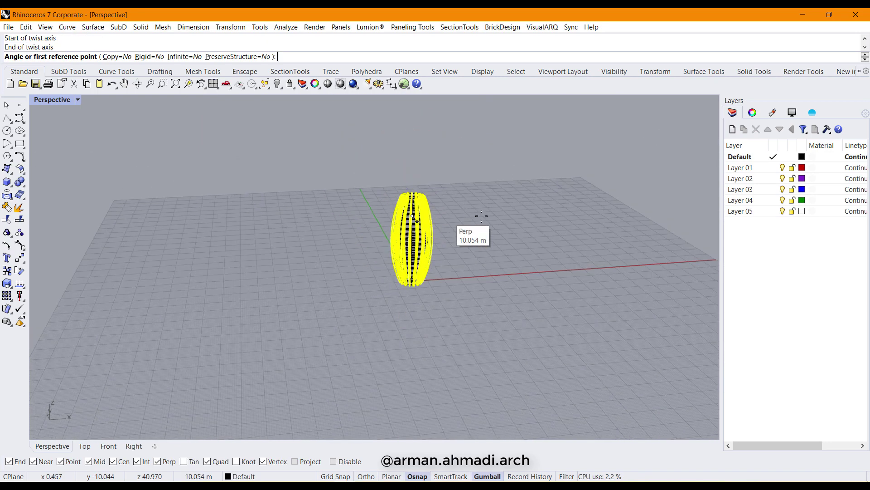
right_drag(487, 216, 471, 307)
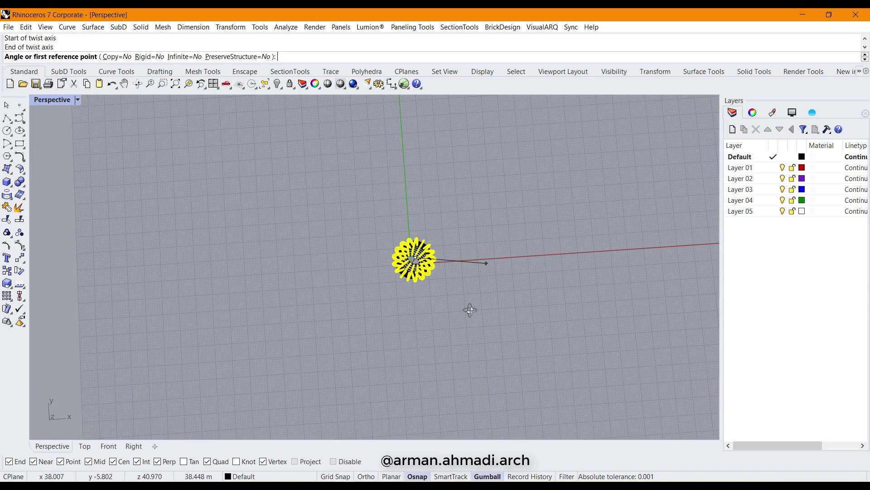
click(484, 213)
scroll(500, 267, up, 4)
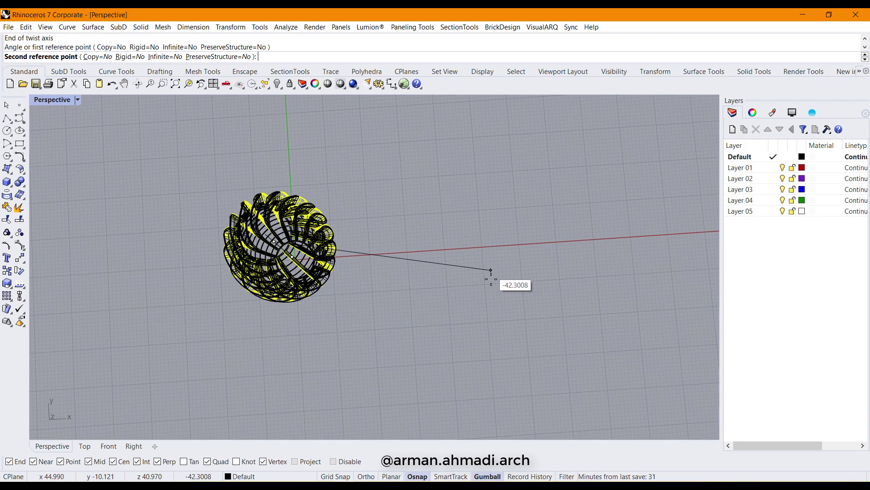
click(483, 304)
Switch the Perspective view back to Shaded and window-select the whole twisted vase
key(Escape)
right_drag(334, 333, 317, 266)
click(78, 100)
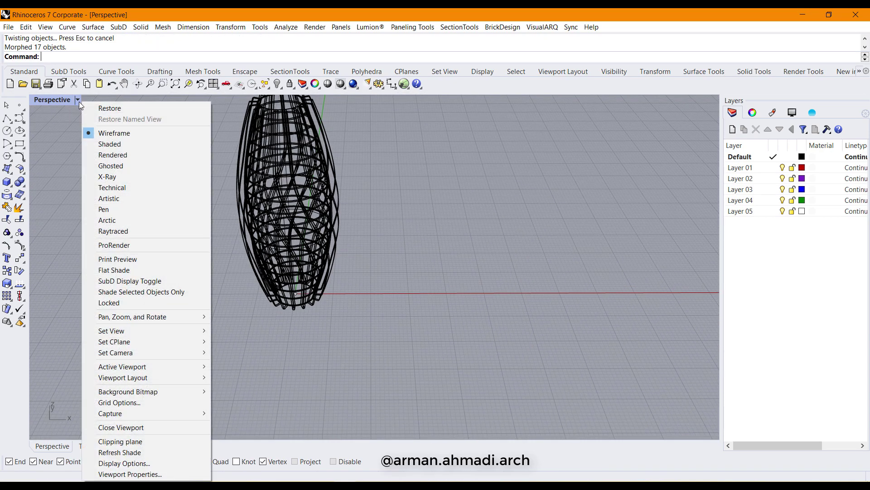
click(111, 145)
mouse_move(303, 269)
right_down()
mouse_move(336, 341)
mouse_move(278, 290)
mouse_move(165, 289)
mouse_move(258, 292)
mouse_move(429, 346)
mouse_move(408, 326)
mouse_move(359, 331)
mouse_move(365, 304)
mouse_move(419, 303)
right_up()
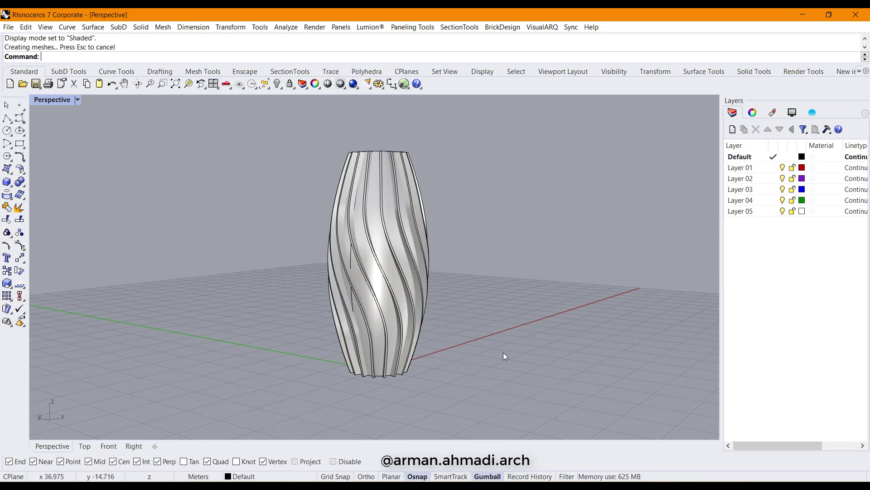
right_drag(503, 352, 455, 374)
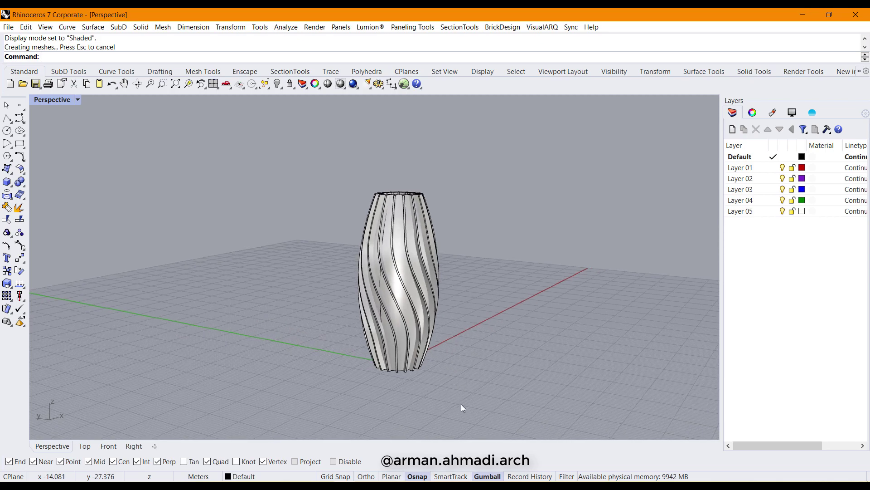
drag(450, 379, 335, 153)
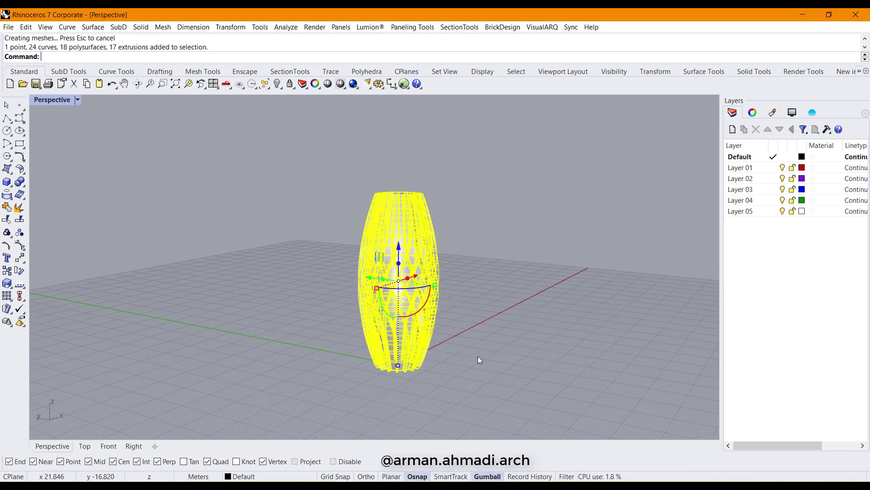
Run CageEdit with a BoundingBox cage in World coordinates, 4 points per direction, degree 3
text(Edit)
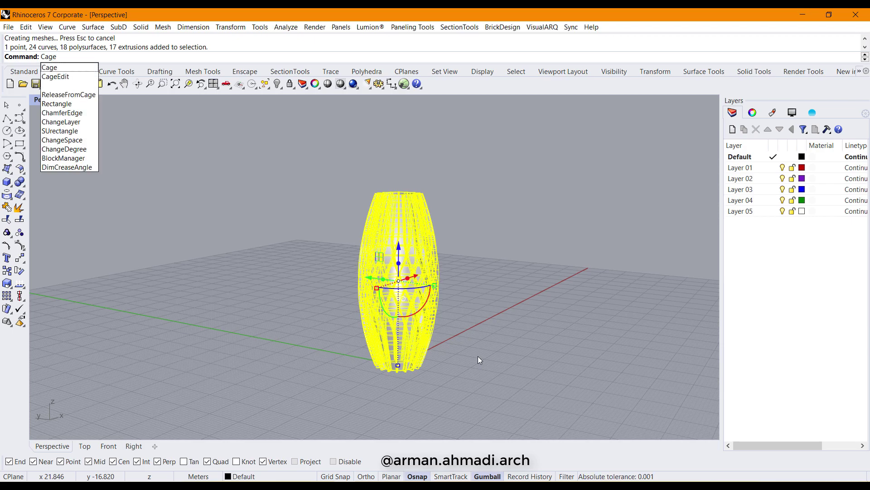
key(Return)
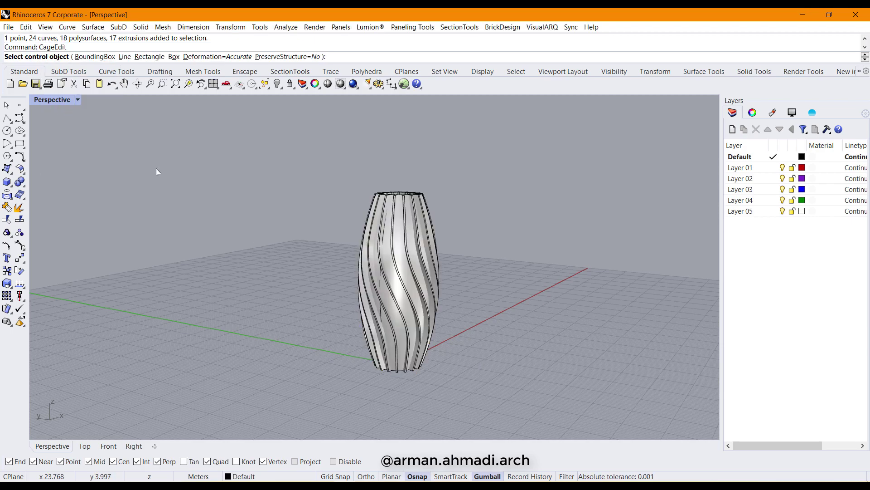
click(93, 56)
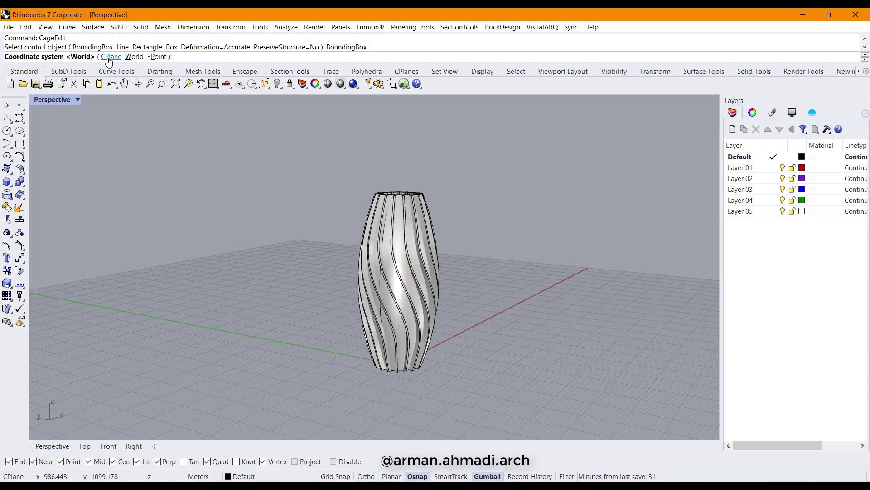
key(Return)
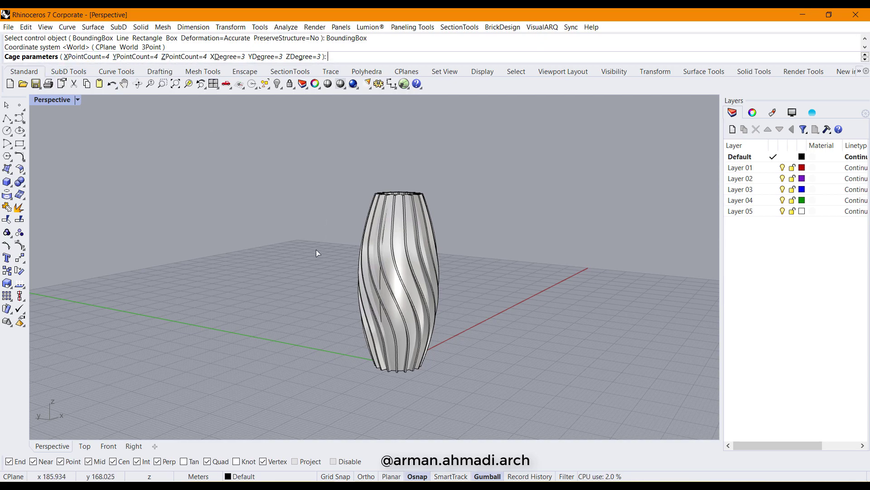
key(Return)
key(Return)
right_drag(263, 244, 301, 262)
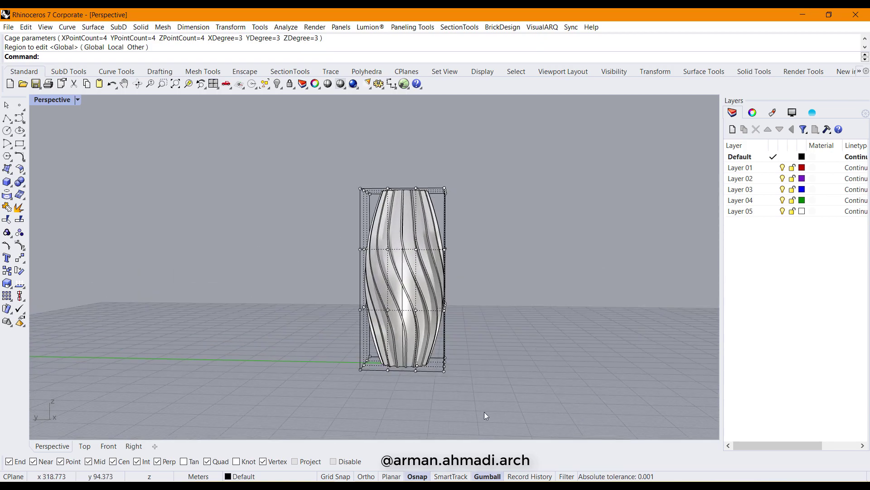
Filter to control points, select the top and bottom cage rings, and scale them inward
click(568, 477)
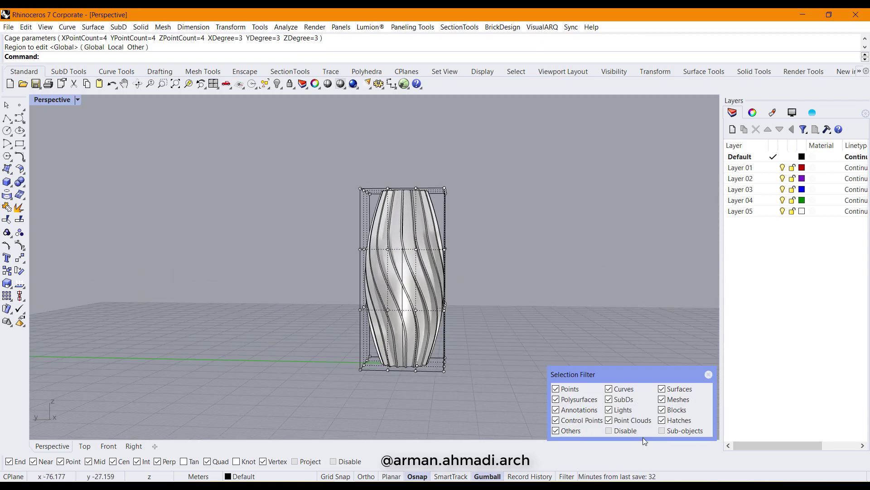
right_click(580, 422)
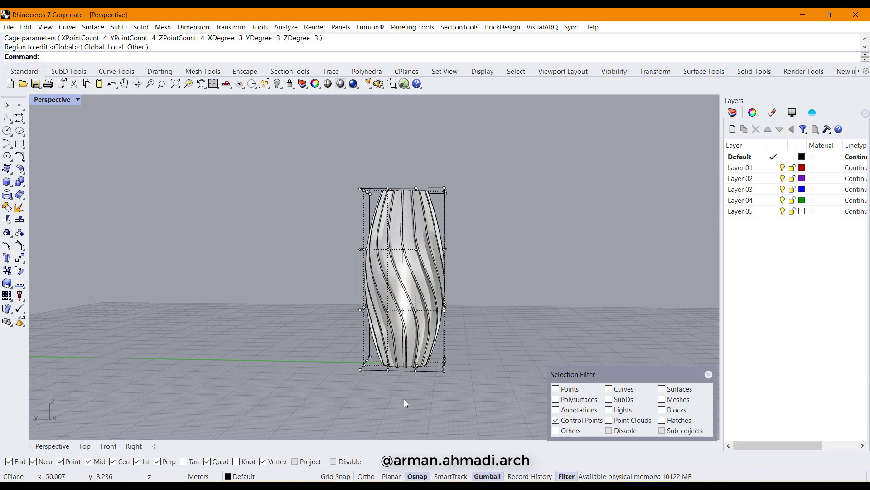
right_drag(390, 384, 385, 389)
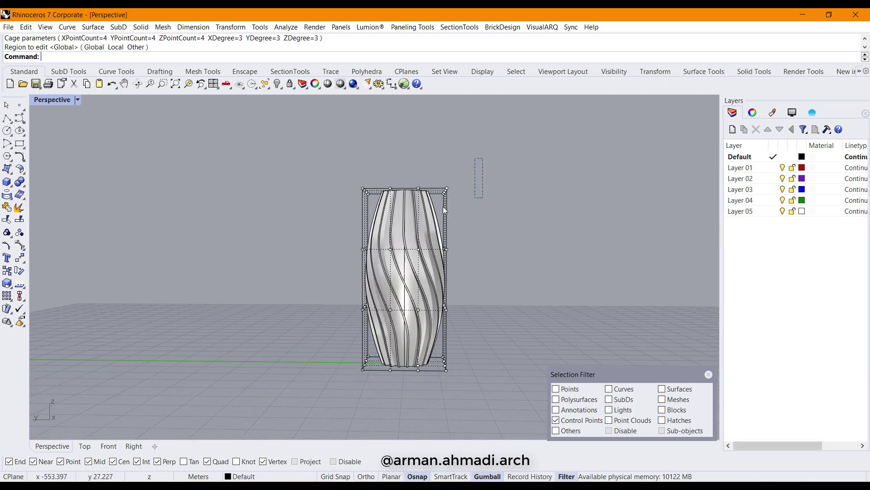
drag(411, 206, 360, 200)
right_drag(444, 268, 456, 248)
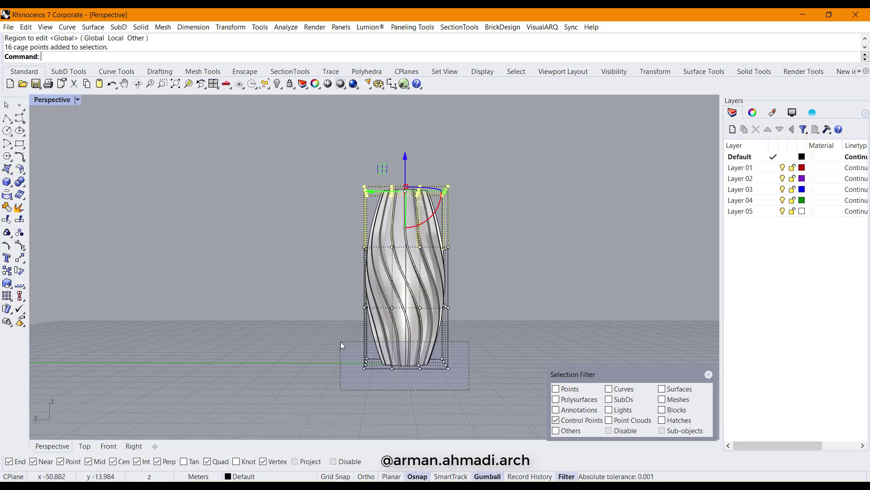
drag(341, 341, 341, 341)
right_drag(422, 378, 398, 262)
drag(442, 279, 435, 290)
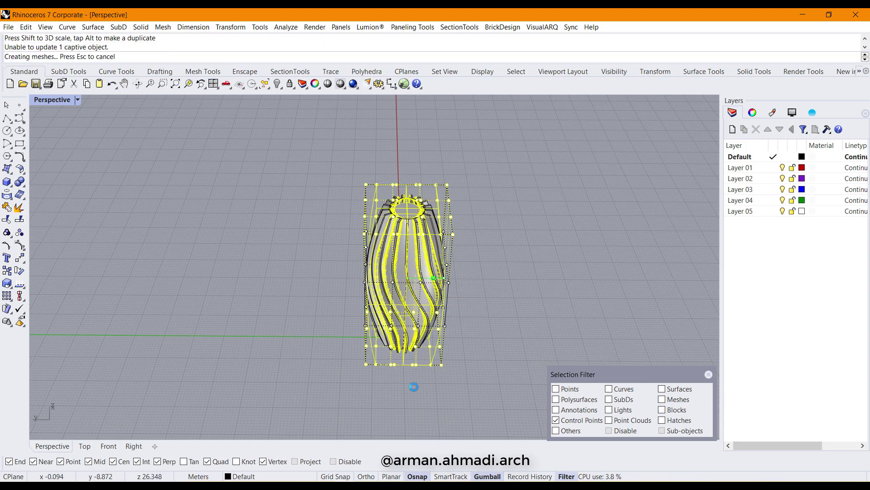
Raise the top ring of cage points by 4.087 m
right_drag(393, 383, 399, 323)
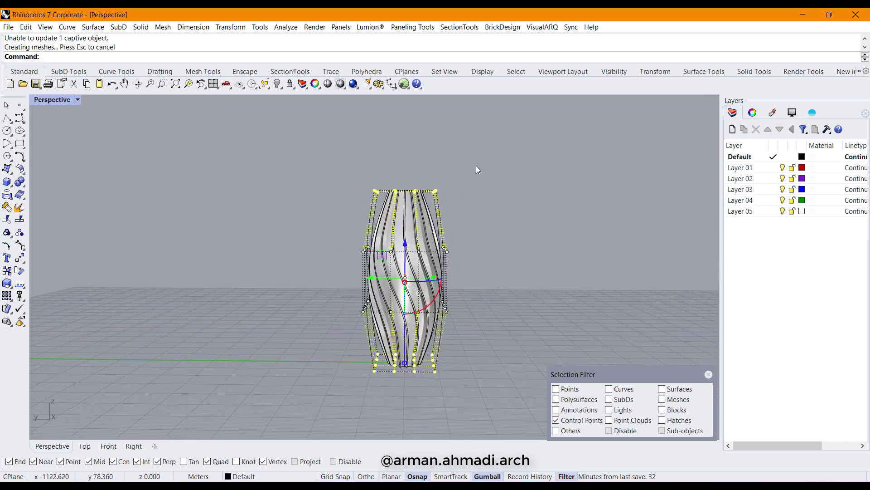
drag(479, 173, 326, 188)
drag(406, 154, 406, 139)
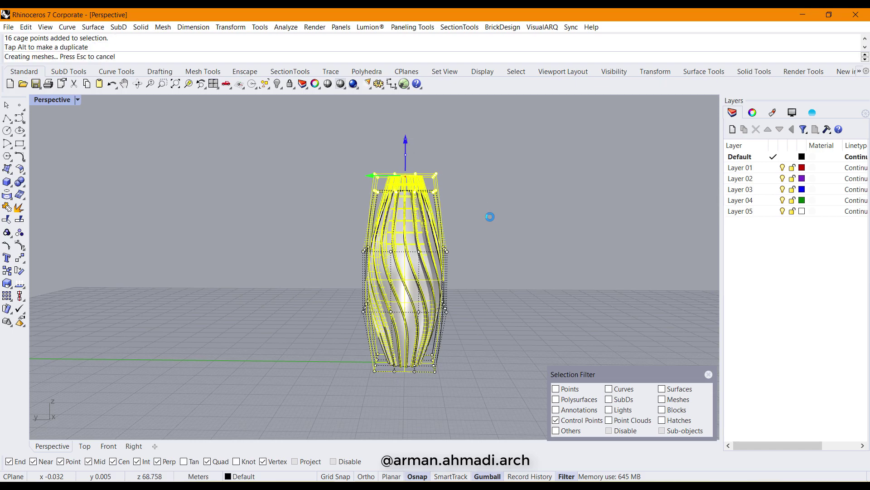
key(Escape)
Delete the deformation cage and select the reshaped tower body
right_drag(489, 216, 381, 305)
click(707, 375)
key(Escape)
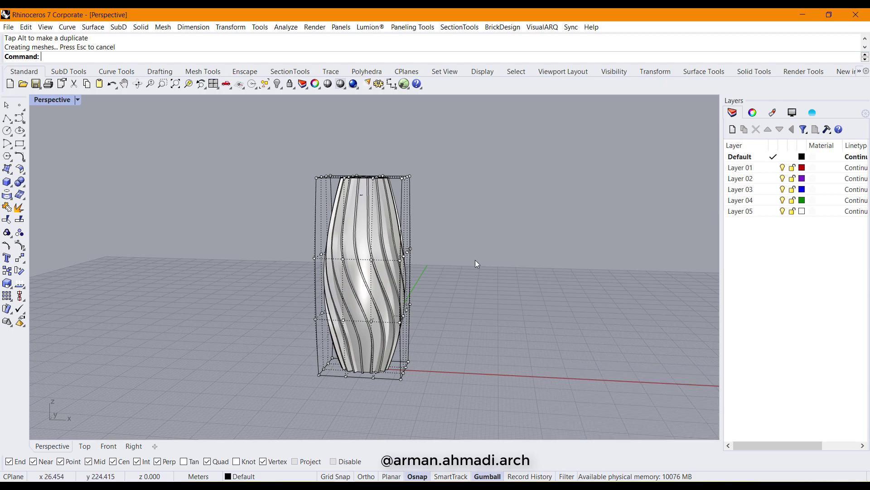
click(410, 189)
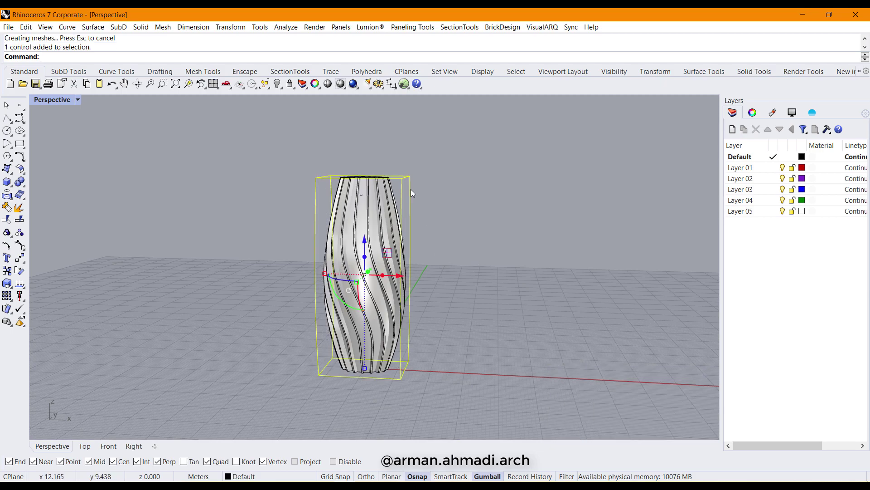
key(Delete)
right_drag(411, 189, 416, 227)
scroll(415, 227, up, 3)
click(416, 228)
Move the selected tower onto Layer 01
scroll(331, 271, down, 2)
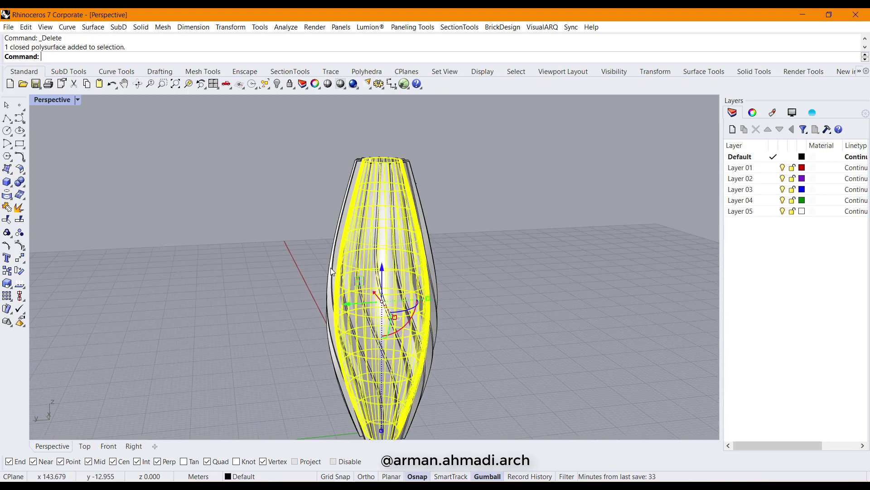
right_click(751, 169)
click(780, 341)
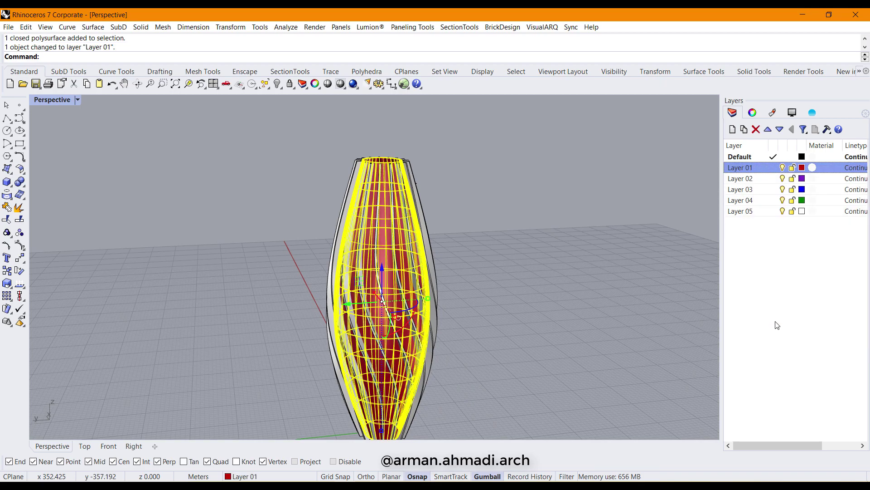
Give Layer 01 a custom pale green material with 79% transparency, 76% reflectivity and 83% gloss
click(812, 169)
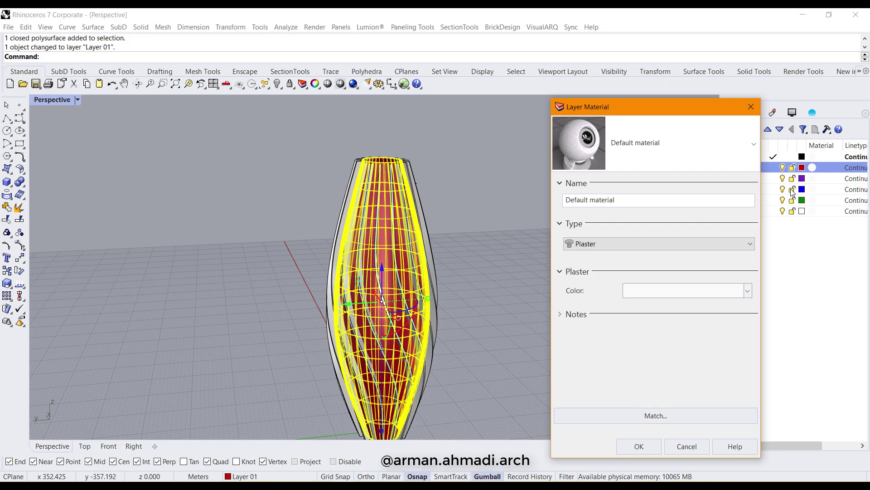
click(632, 245)
click(591, 257)
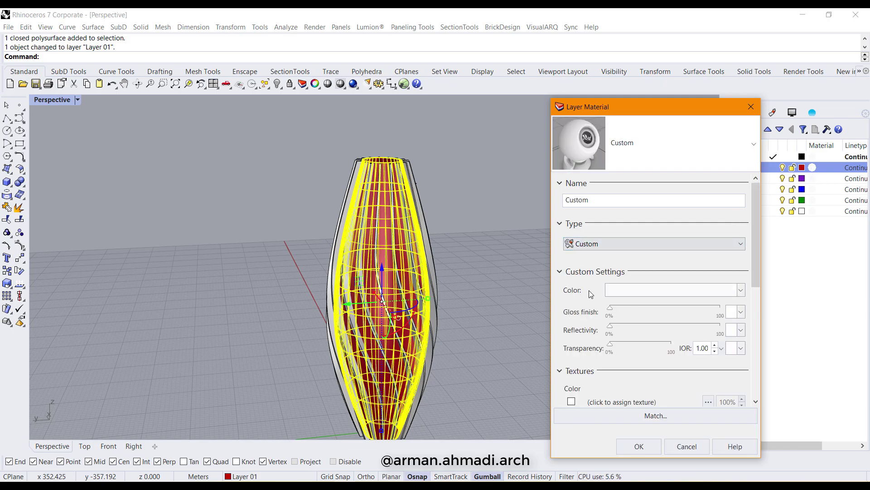
click(623, 291)
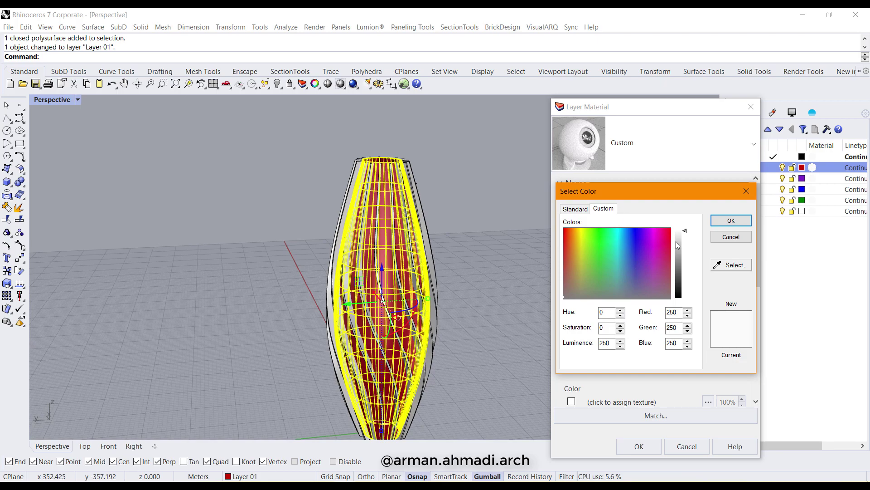
drag(605, 264, 610, 243)
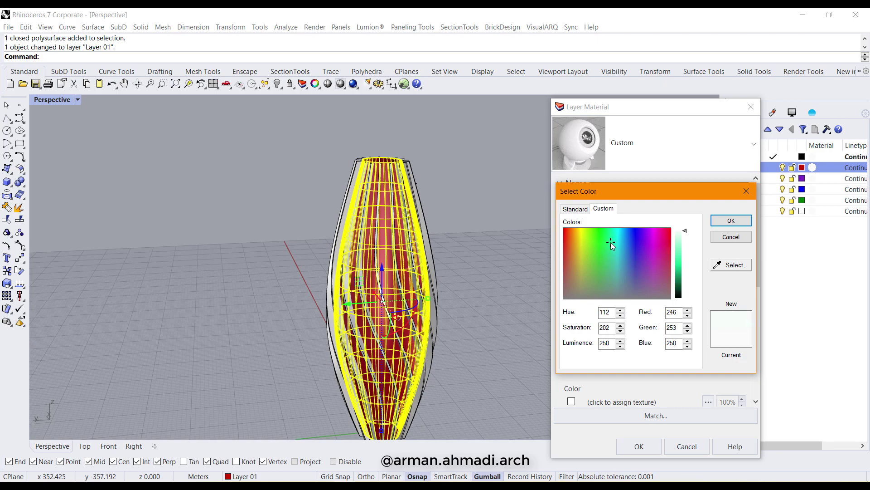
click(684, 239)
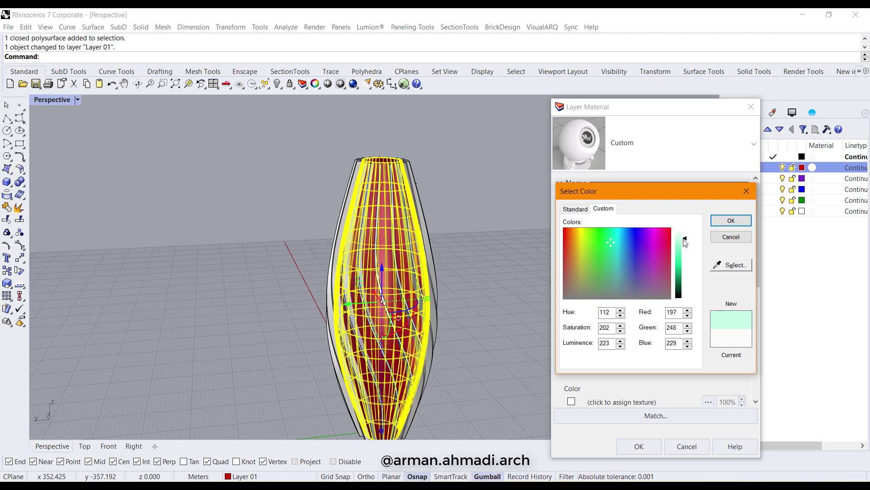
click(724, 222)
drag(612, 349, 658, 352)
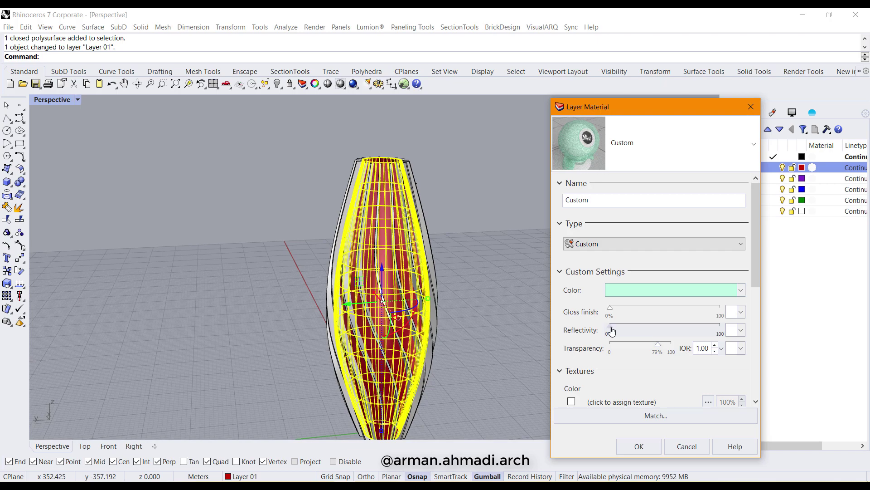
drag(612, 332, 694, 332)
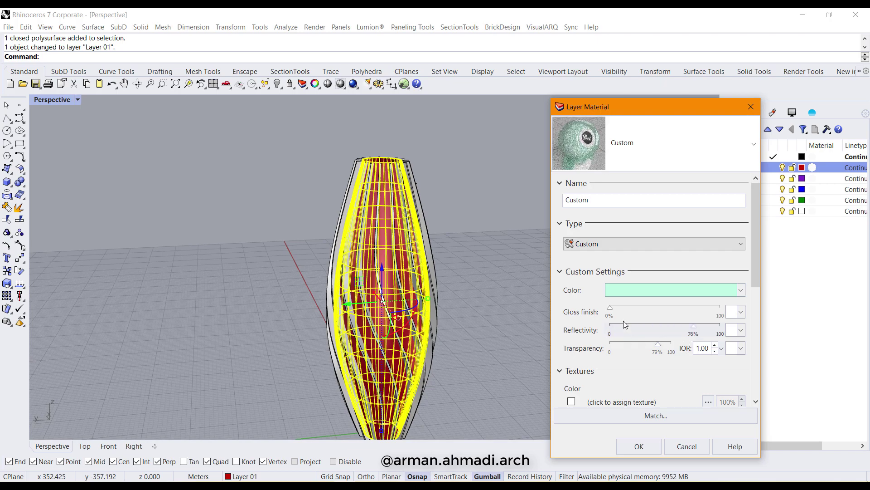
drag(610, 309, 700, 320)
click(635, 448)
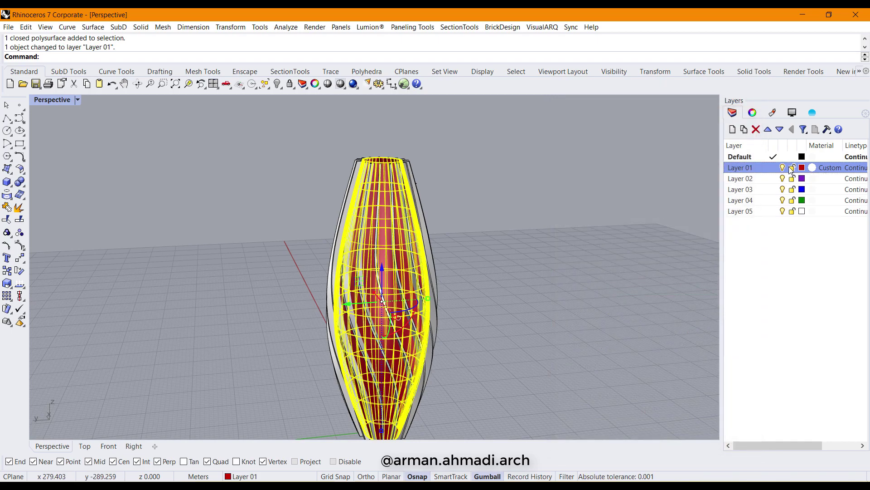
Set Layer 01's colour to black and deselect the tower
click(802, 167)
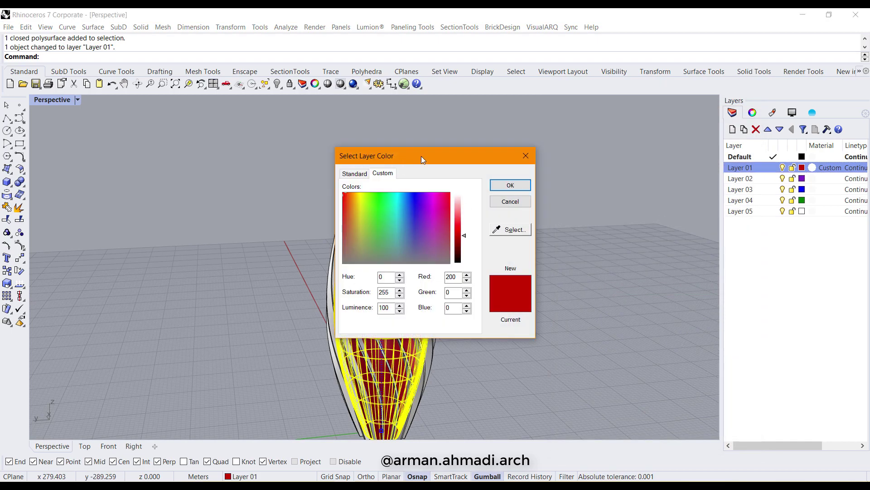
drag(421, 153, 510, 150)
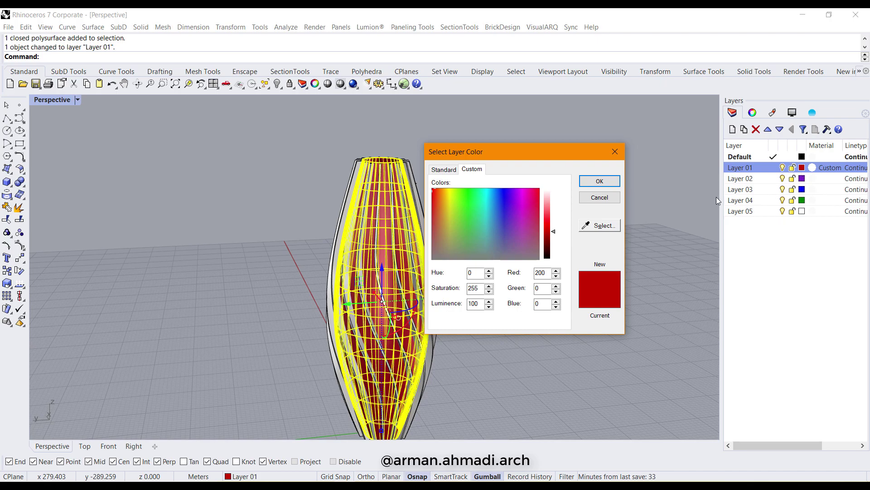
drag(550, 236, 550, 254)
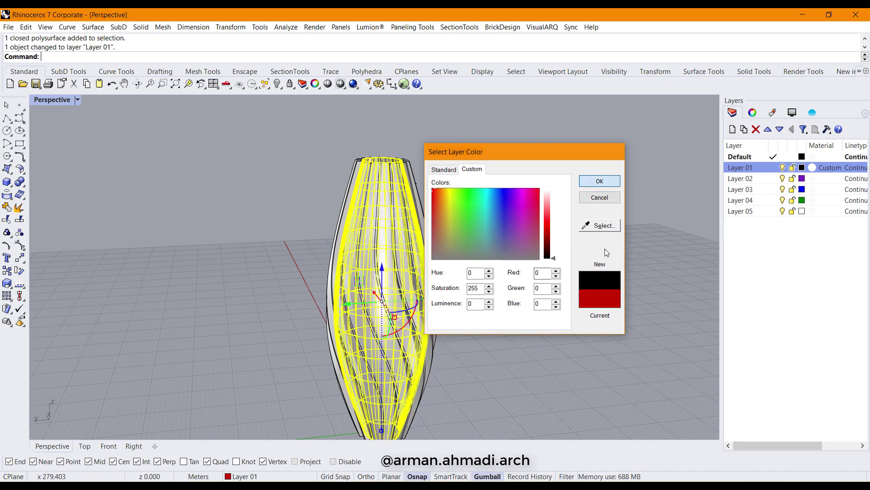
key(Return)
key(Escape)
Switch the Perspective view to Arctic display mode for a closer side-on view of the tower
click(78, 99)
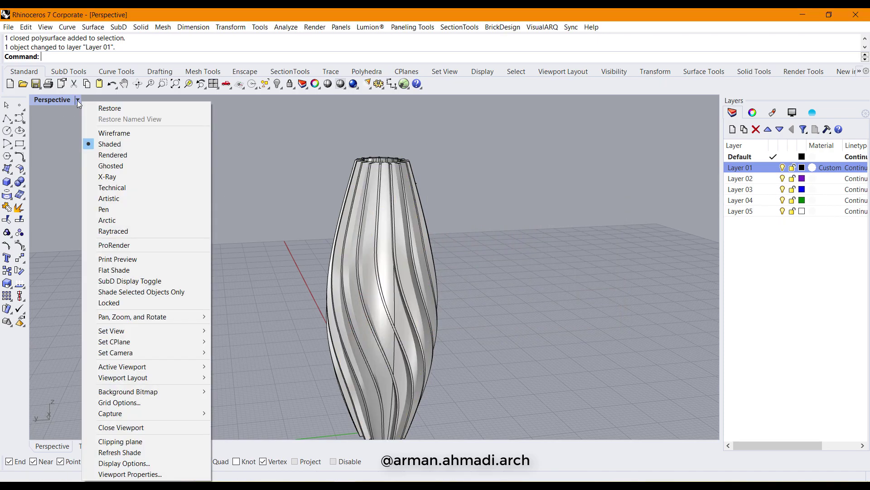
click(151, 221)
right_drag(152, 226, 255, 269)
scroll(385, 274, down, 4)
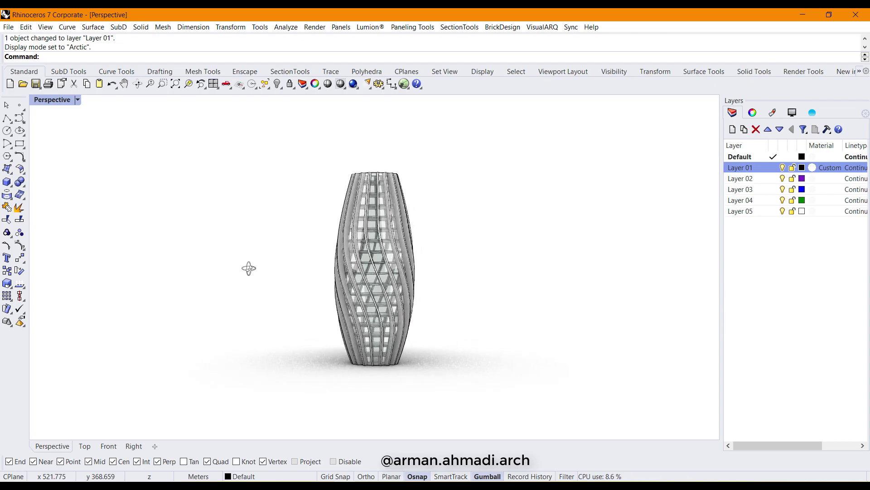
Orbit around the tower to inspect the twisted ribs and inner floors
right_drag(249, 268, 259, 299)
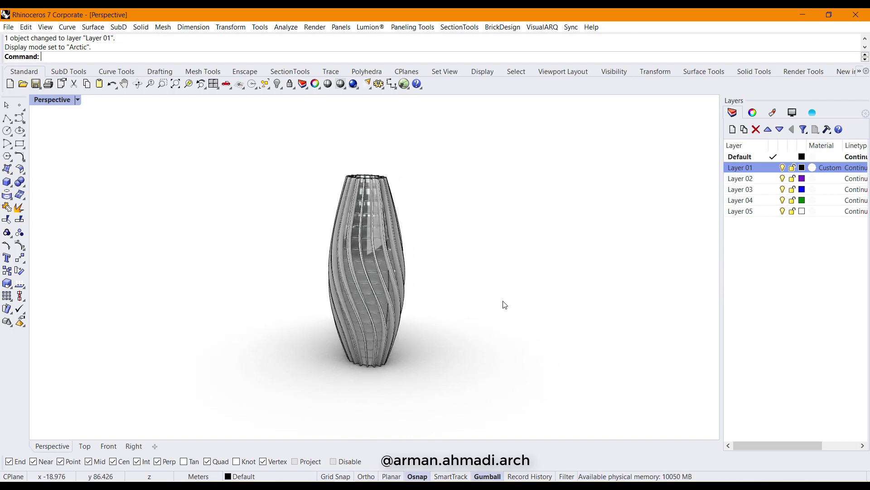
right_drag(497, 301, 447, 302)
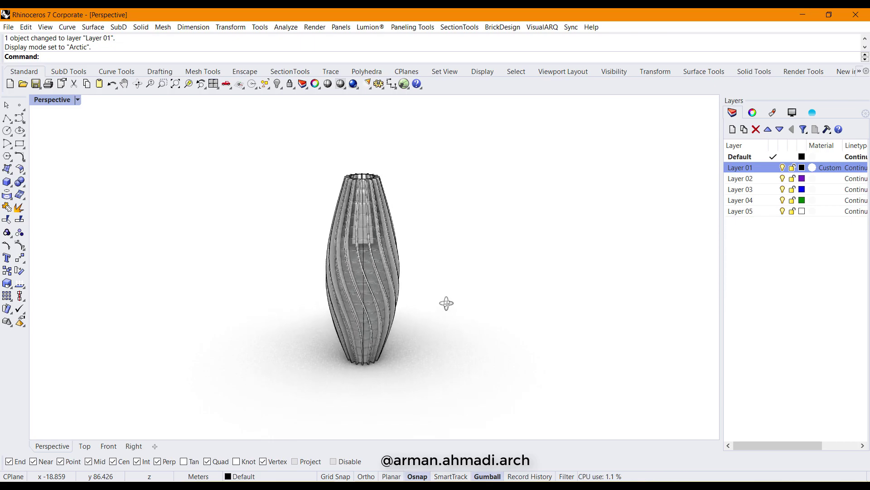
mouse_move(447, 304)
right_down()
mouse_move(478, 302)
mouse_move(469, 298)
right_up()
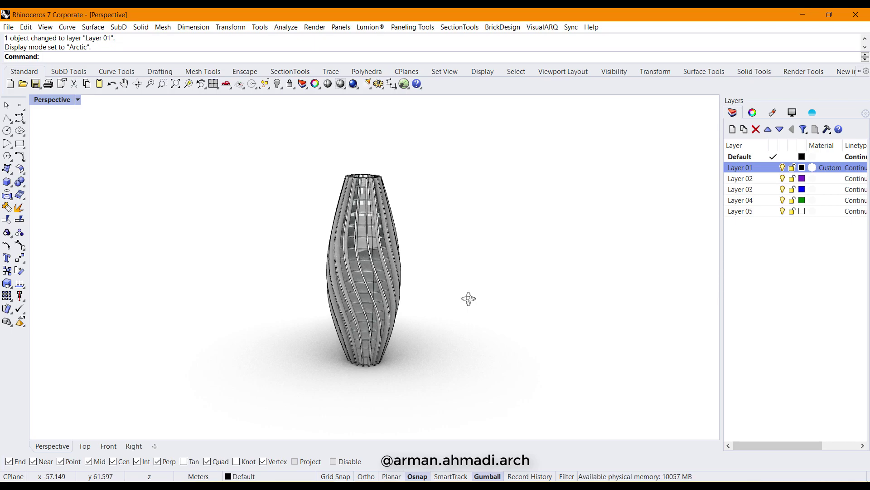
right_drag(422, 313, 381, 300)
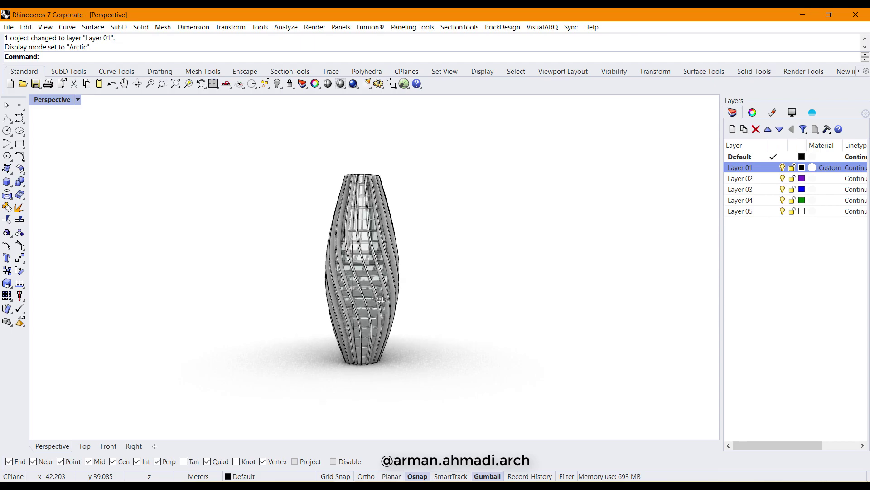